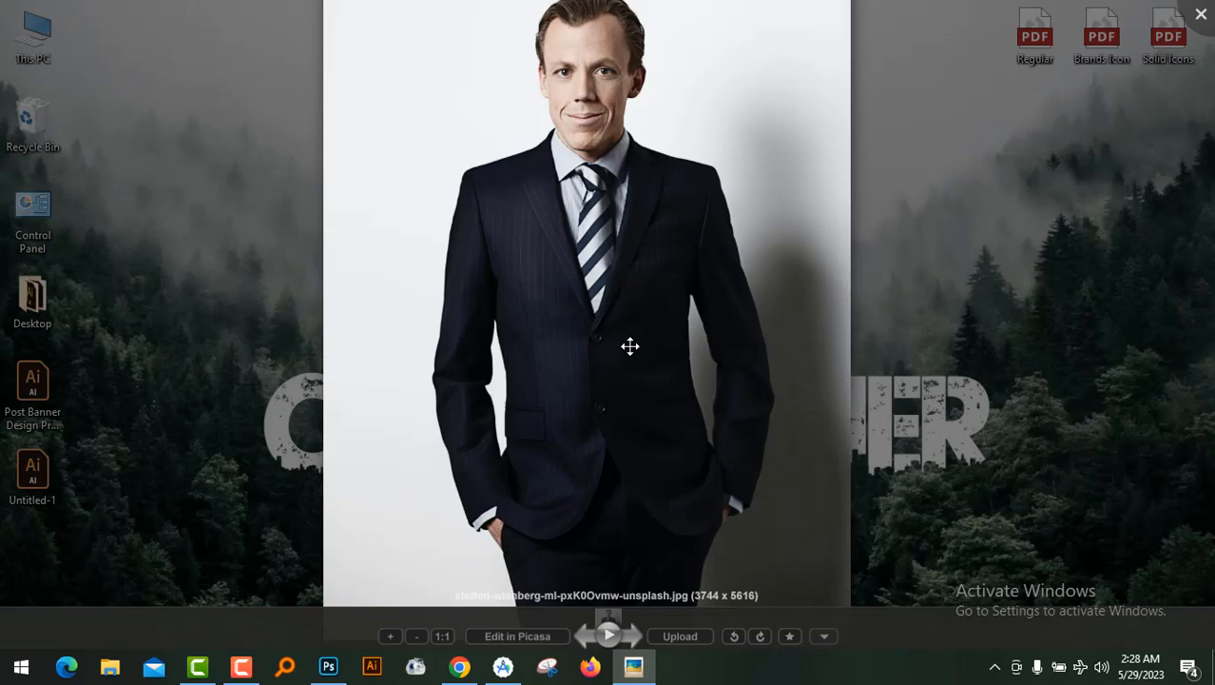
Step: Close the photo preview and open the portrait photo from the desktop in Adobe Photoshop 2020
{"action": "left_click", "coordinate": [1203, 11]}
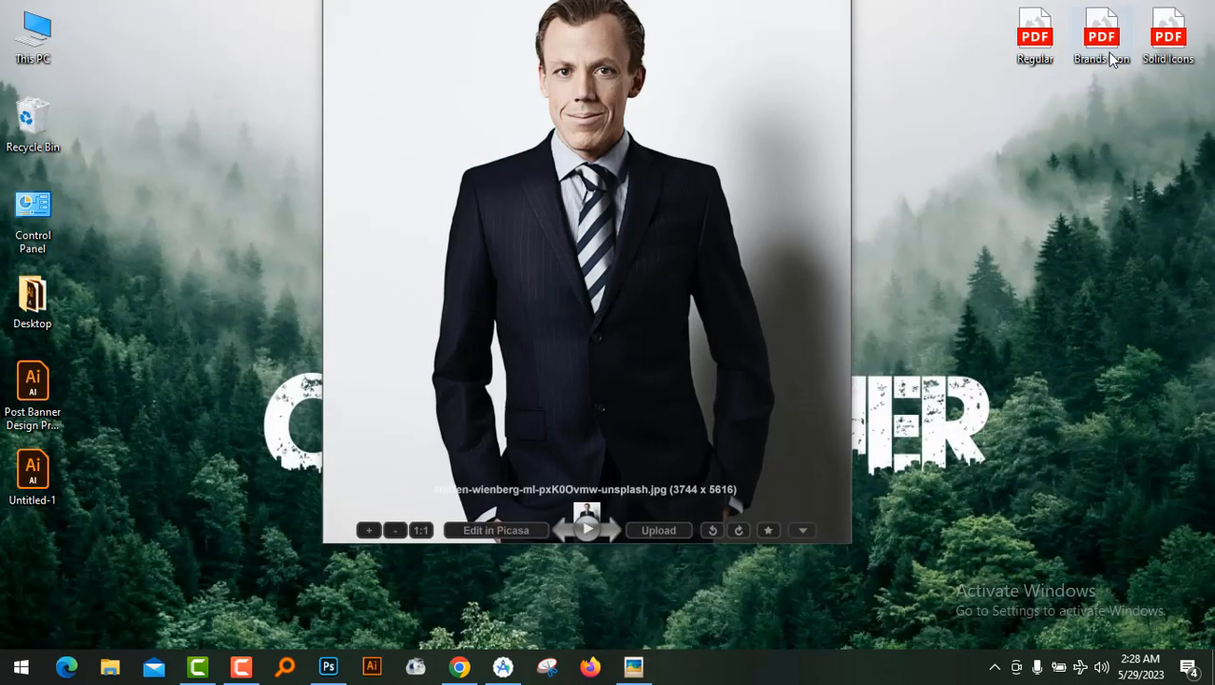
{"action": "left_click_drag", "start_coordinate": [773, 5], "coordinate": [772, 276]}
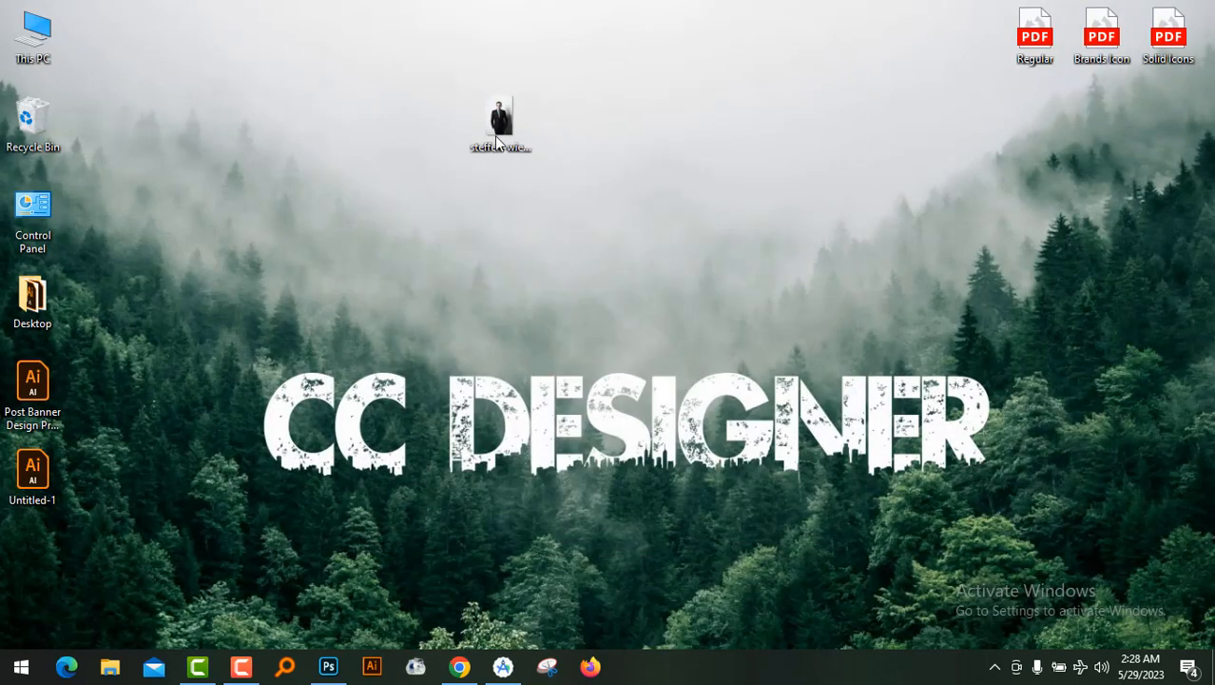
{"action": "left_click", "coordinate": [495, 136]}
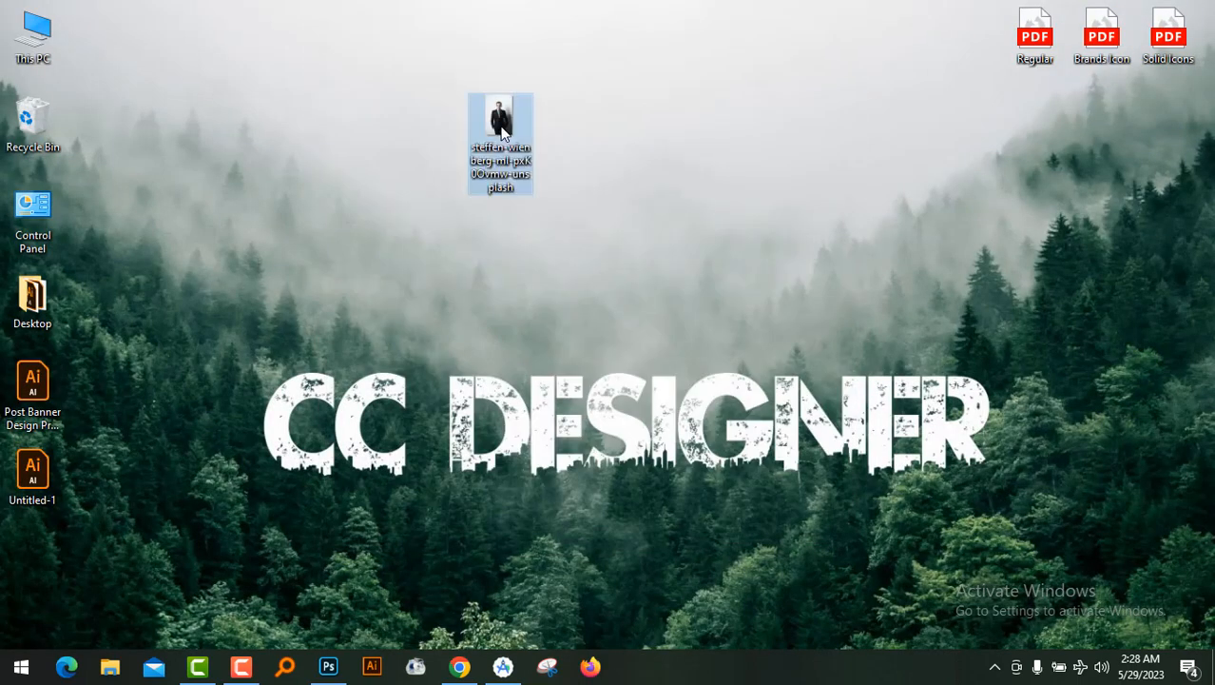
{"action": "right_click", "coordinate": [498, 141]}
{"action": "mouse_move", "coordinate": [703, 430]}
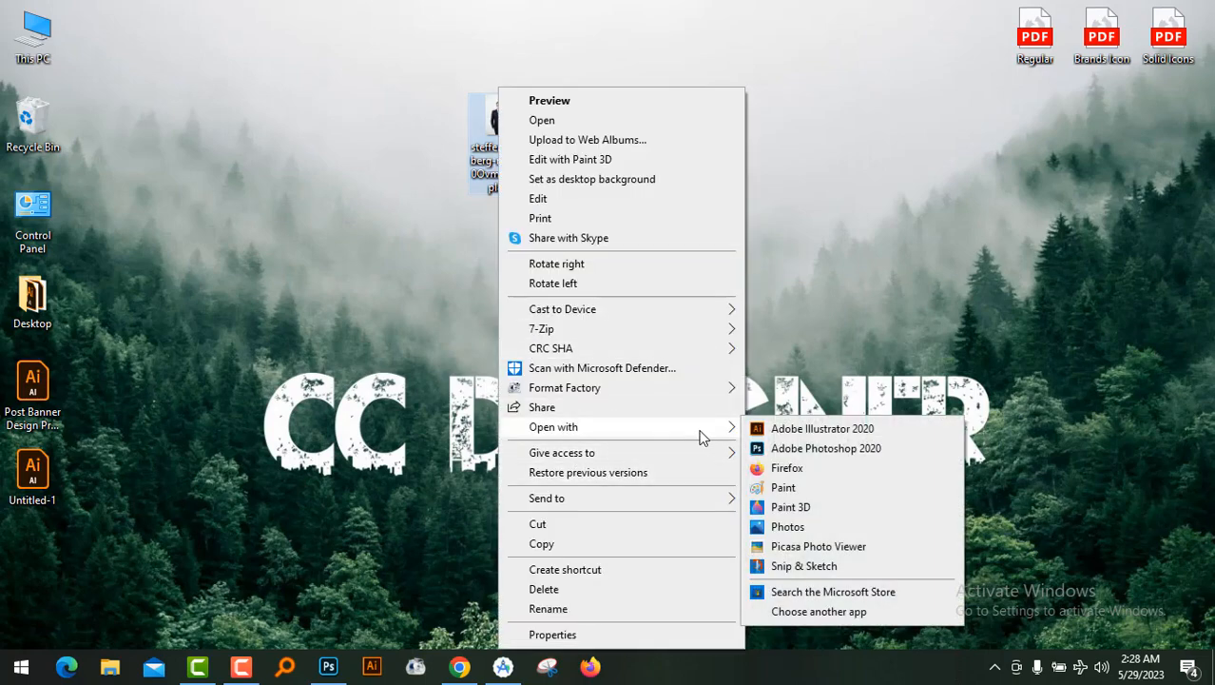
{"action": "left_click", "coordinate": [799, 452]}
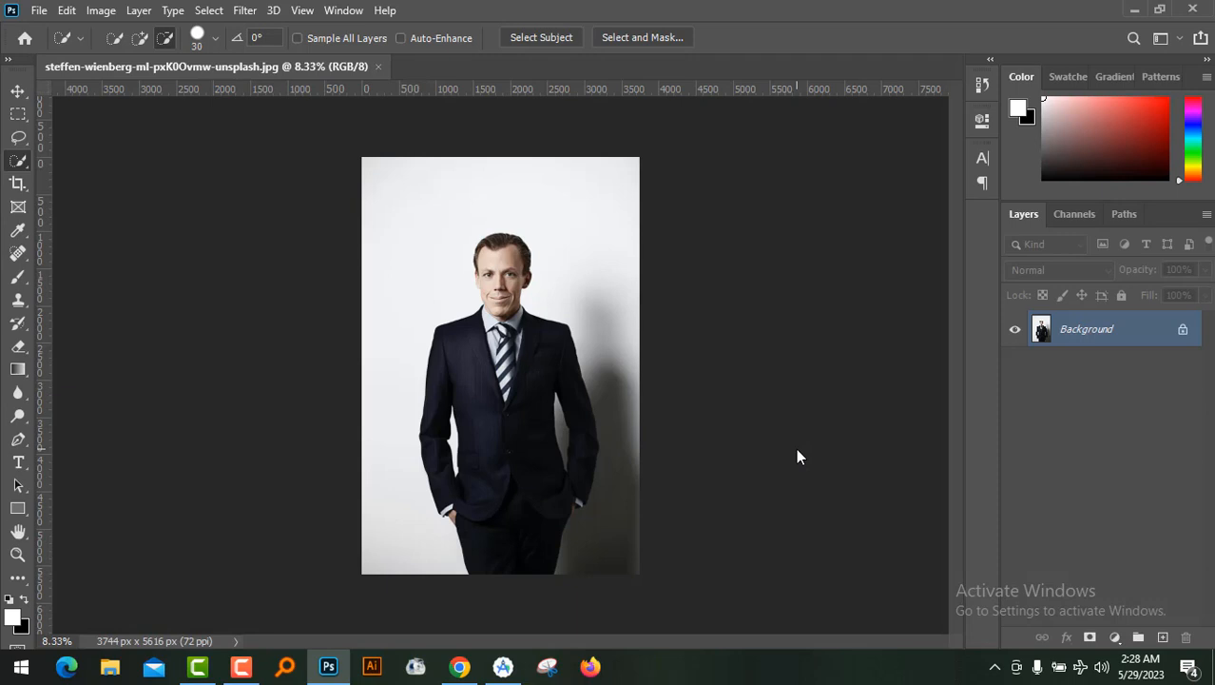
Step: Select the man's whole suit, jacket and trousers, with the Quick Selection tool
{"action": "key", "text": "ctrl+plus"}
{"action": "scroll", "coordinate": [797, 457], "scroll_direction": "down", "scroll_amount": 3}
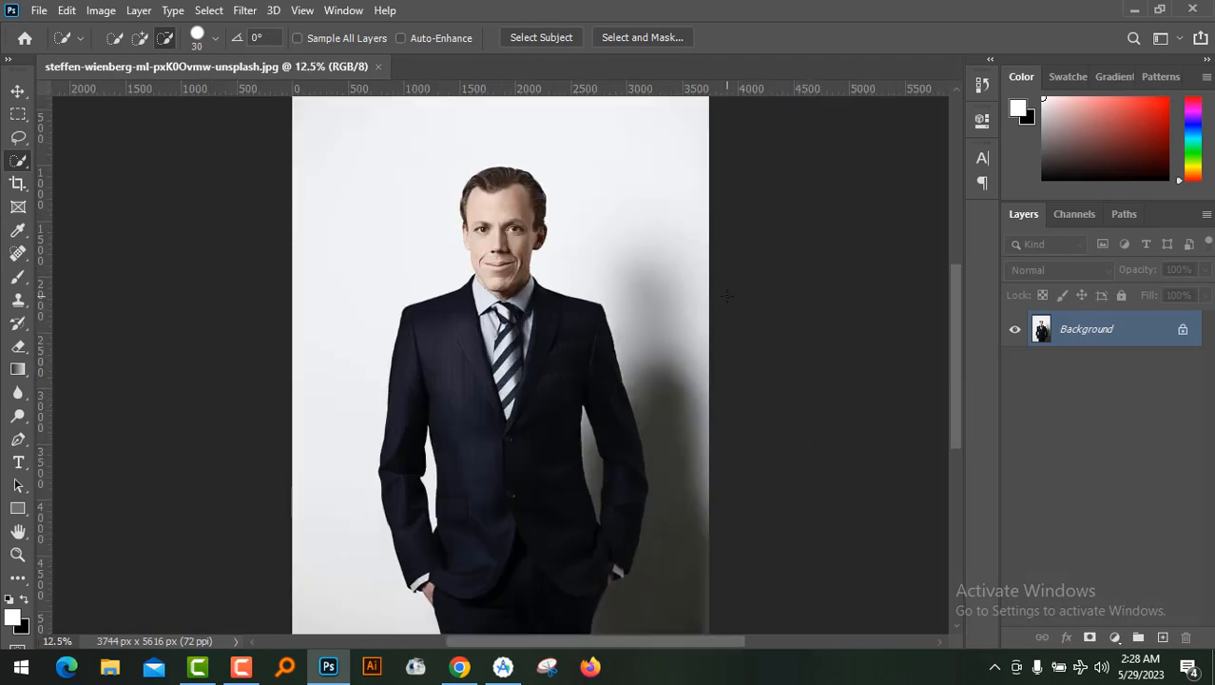
{"action": "key", "text": "ctrl+plus"}
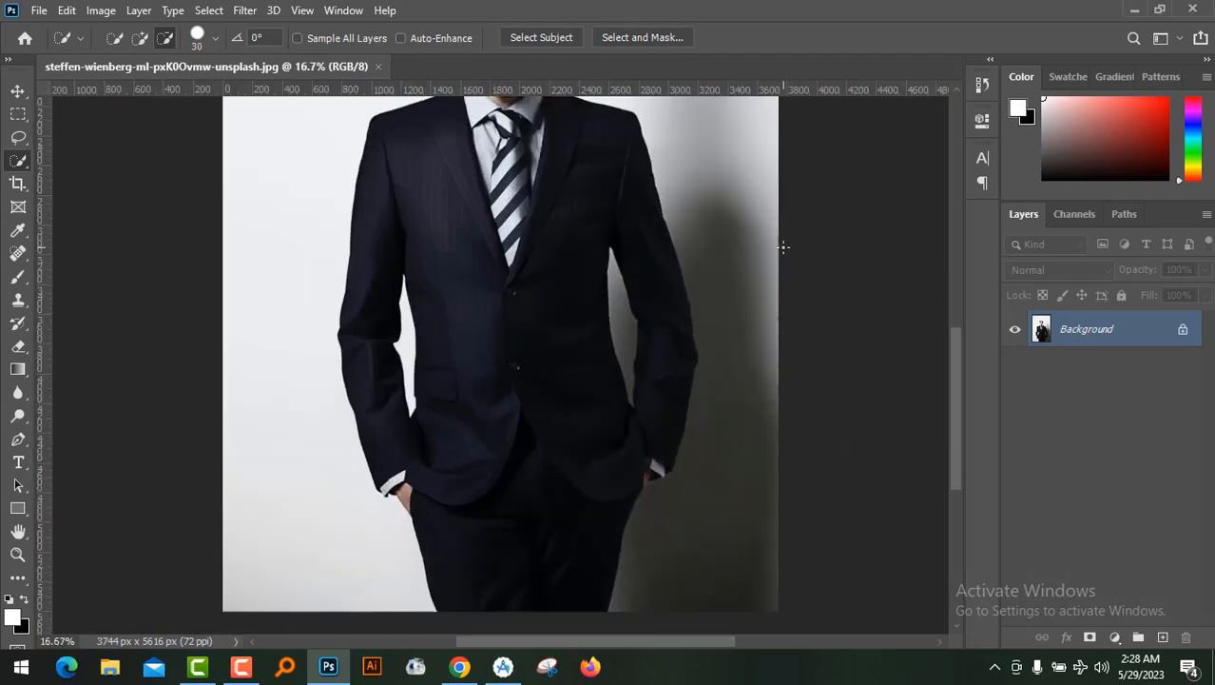
{"action": "scroll", "coordinate": [782, 246], "scroll_direction": "up", "scroll_amount": 1}
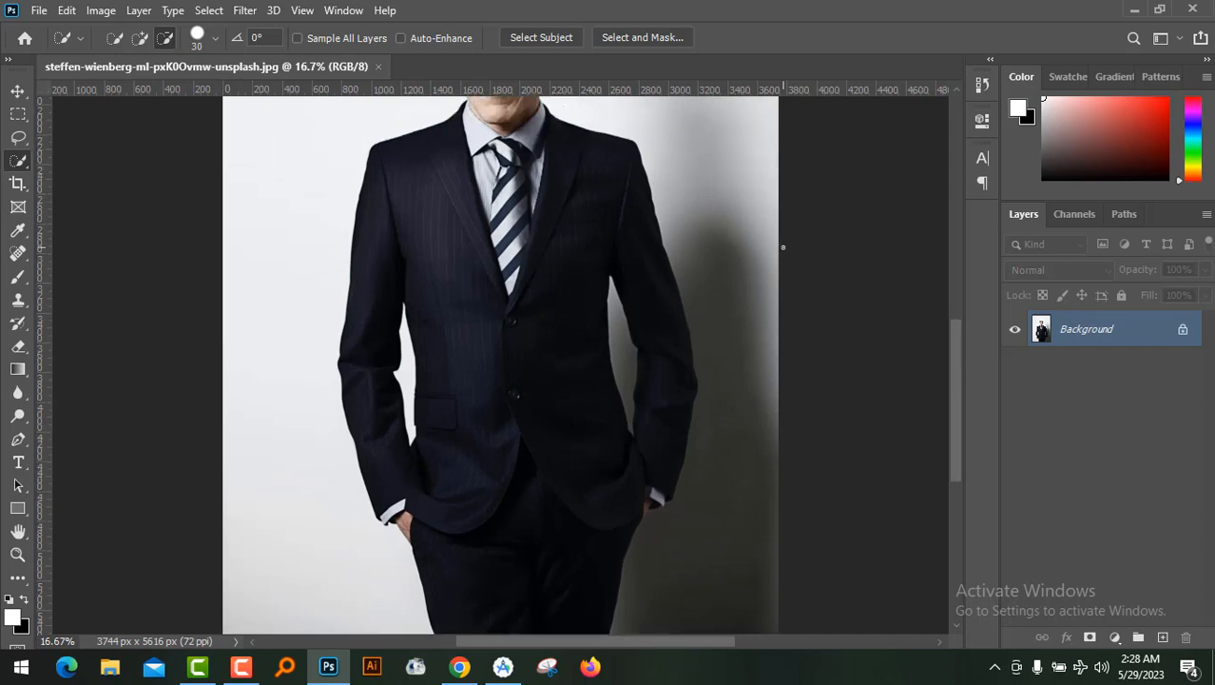
{"action": "key", "text": "ctrl+plus"}
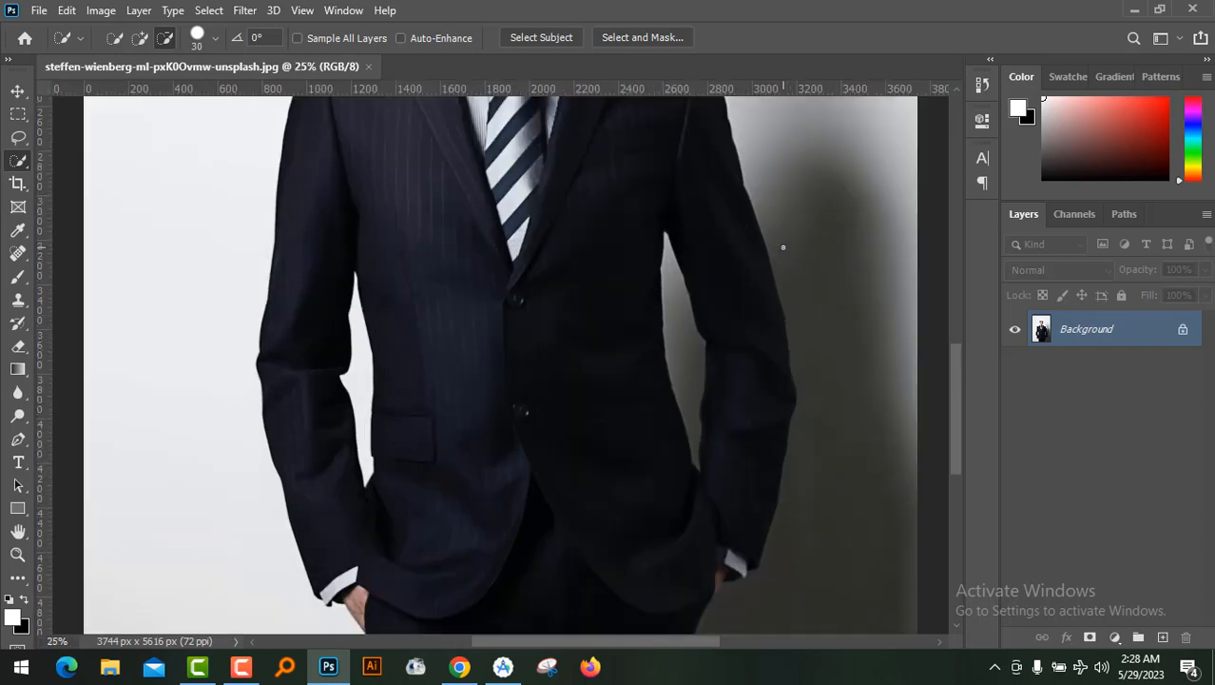
{"action": "left_click_drag", "start_coordinate": [959, 412], "coordinate": [956, 388]}
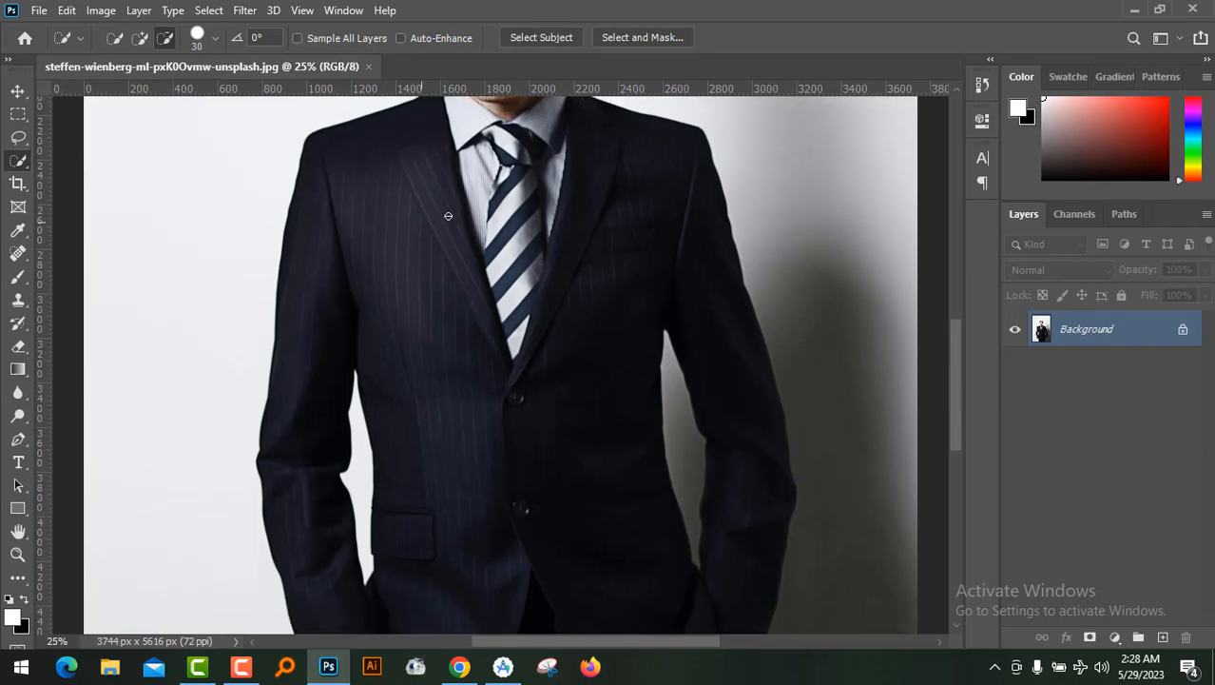
{"action": "right_click", "coordinate": [17, 161]}
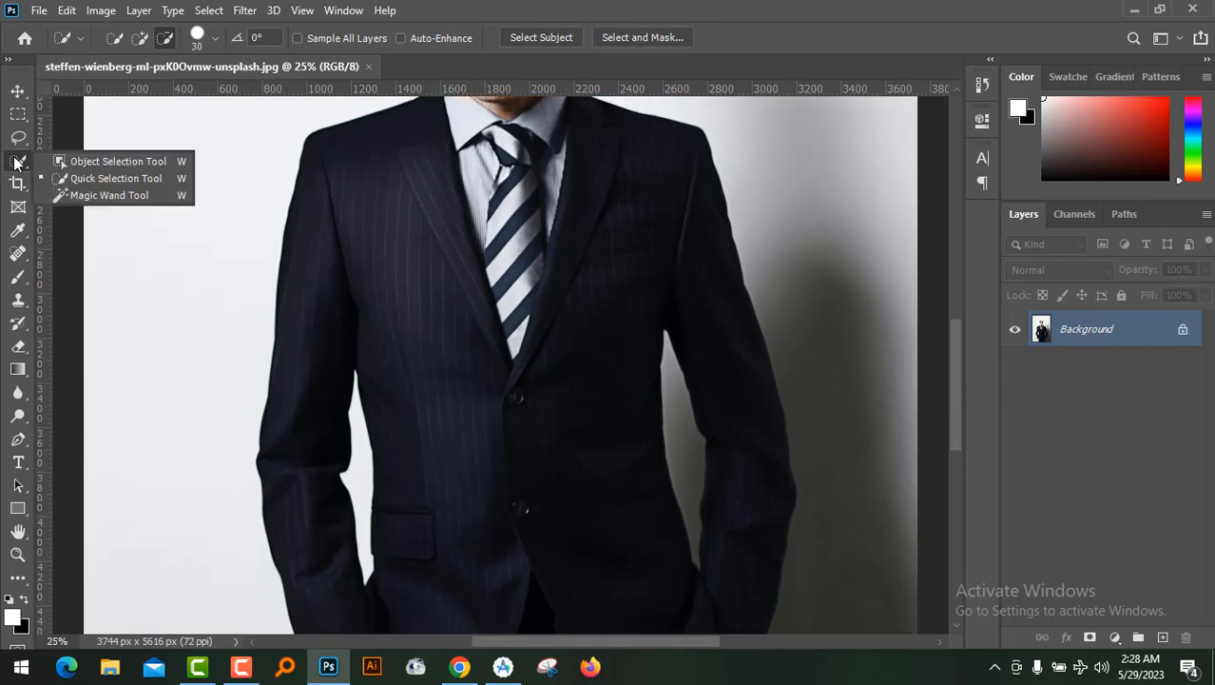
{"action": "left_click", "coordinate": [146, 183]}
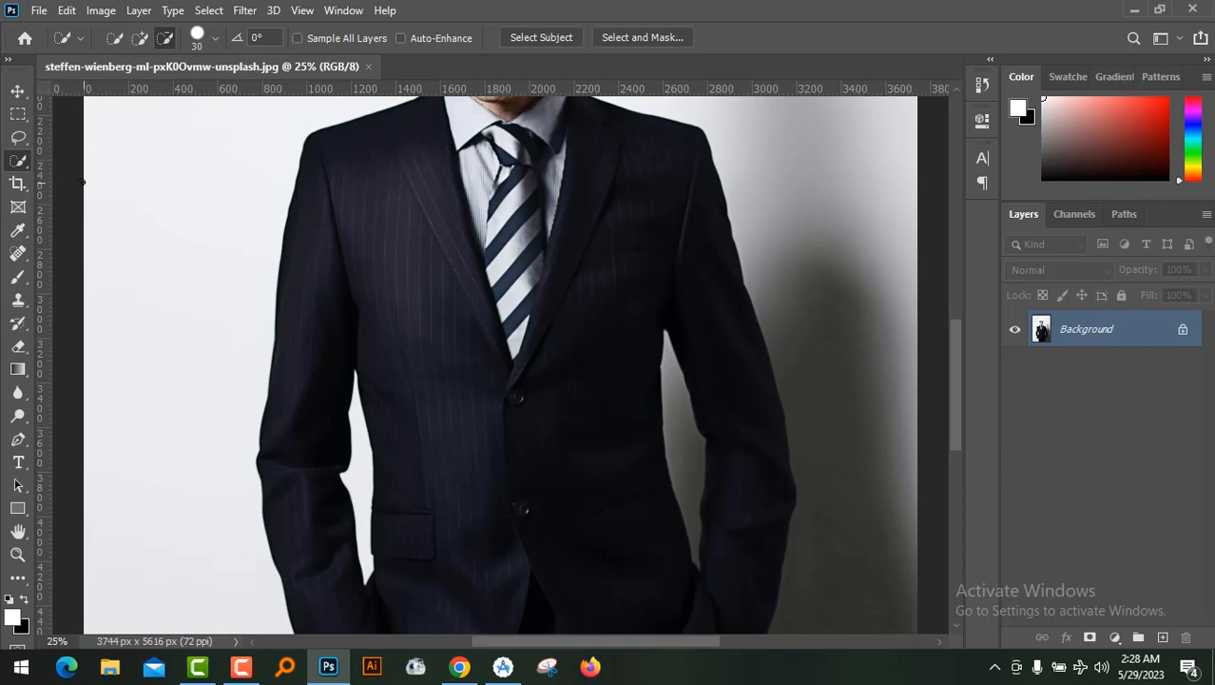
{"action": "scroll", "coordinate": [434, 151], "scroll_direction": "up", "scroll_amount": 2}
{"action": "mouse_move", "coordinate": [435, 151]}
{"action": "left_mouse_down"}
{"action": "mouse_move", "coordinate": [359, 221]}
{"action": "mouse_move", "coordinate": [348, 255]}
{"action": "mouse_move", "coordinate": [406, 208]}
{"action": "mouse_move", "coordinate": [386, 247]}
{"action": "mouse_move", "coordinate": [434, 401]}
{"action": "mouse_move", "coordinate": [414, 281]}
{"action": "mouse_move", "coordinate": [429, 252]}
{"action": "mouse_move", "coordinate": [451, 358]}
{"action": "mouse_move", "coordinate": [552, 316]}
{"action": "left_mouse_up"}
{"action": "scroll", "coordinate": [552, 317], "scroll_direction": "down", "scroll_amount": 3}
{"action": "scroll", "coordinate": [589, 334], "scroll_direction": "up", "scroll_amount": 5}
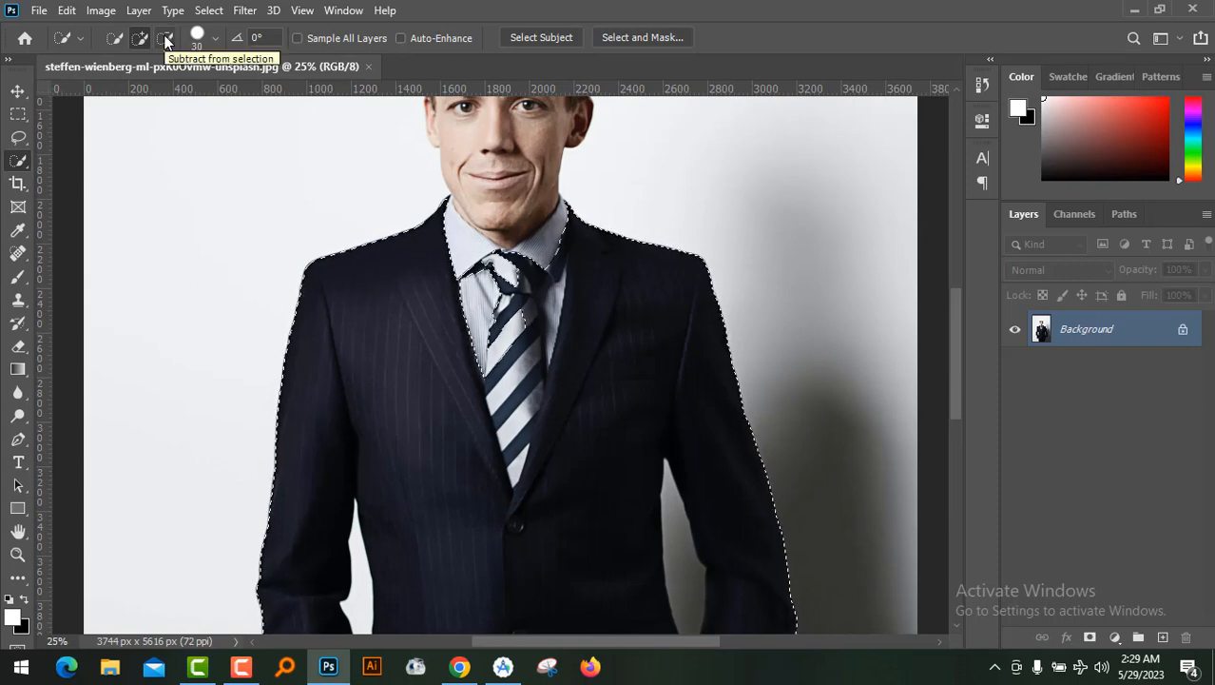
Step: Subtract the tie, the shirt and the background gaps between the arms and the body from the suit selection
{"action": "right_click", "coordinate": [21, 161]}
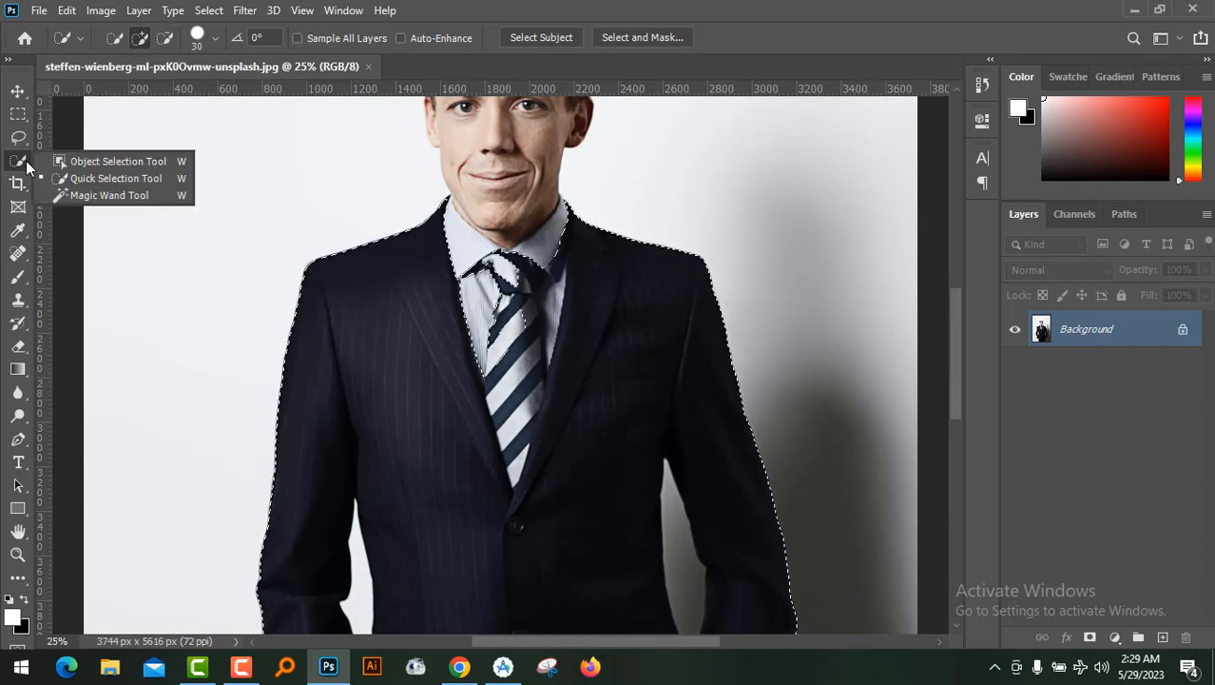
{"action": "left_click", "coordinate": [168, 42]}
{"action": "mouse_move", "coordinate": [509, 388]}
{"action": "left_mouse_down"}
{"action": "mouse_move", "coordinate": [495, 357]}
{"action": "mouse_move", "coordinate": [515, 305]}
{"action": "mouse_move", "coordinate": [560, 258]}
{"action": "mouse_move", "coordinate": [548, 291]}
{"action": "mouse_move", "coordinate": [561, 245]}
{"action": "mouse_move", "coordinate": [539, 386]}
{"action": "left_mouse_up"}
{"action": "scroll", "coordinate": [538, 386], "scroll_direction": "down", "scroll_amount": 5}
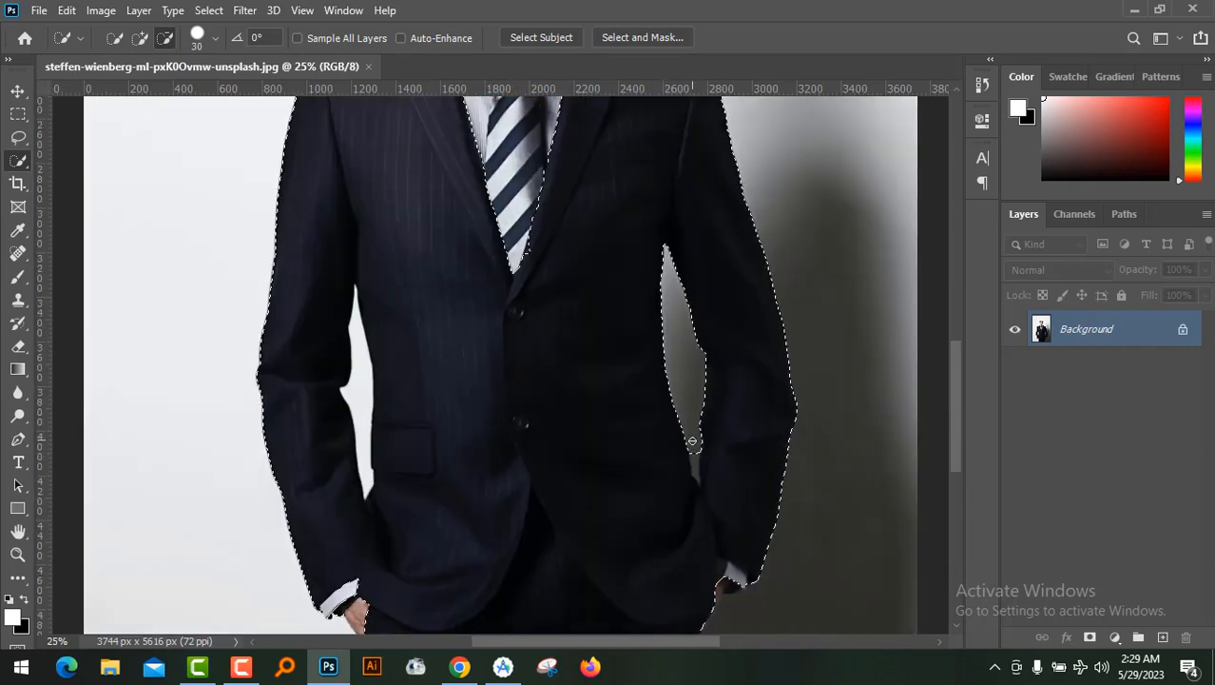
{"action": "scroll", "coordinate": [751, 407], "scroll_direction": "down", "scroll_amount": 4}
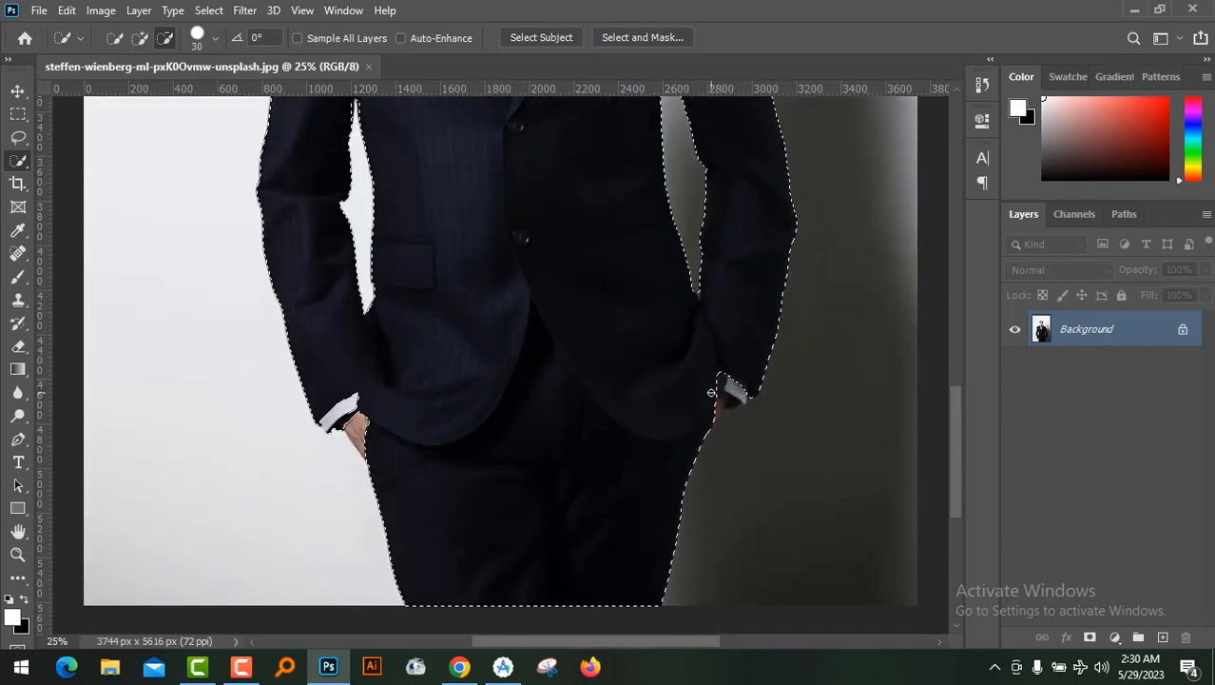
{"action": "scroll", "coordinate": [726, 400], "scroll_direction": "up", "scroll_amount": 1}
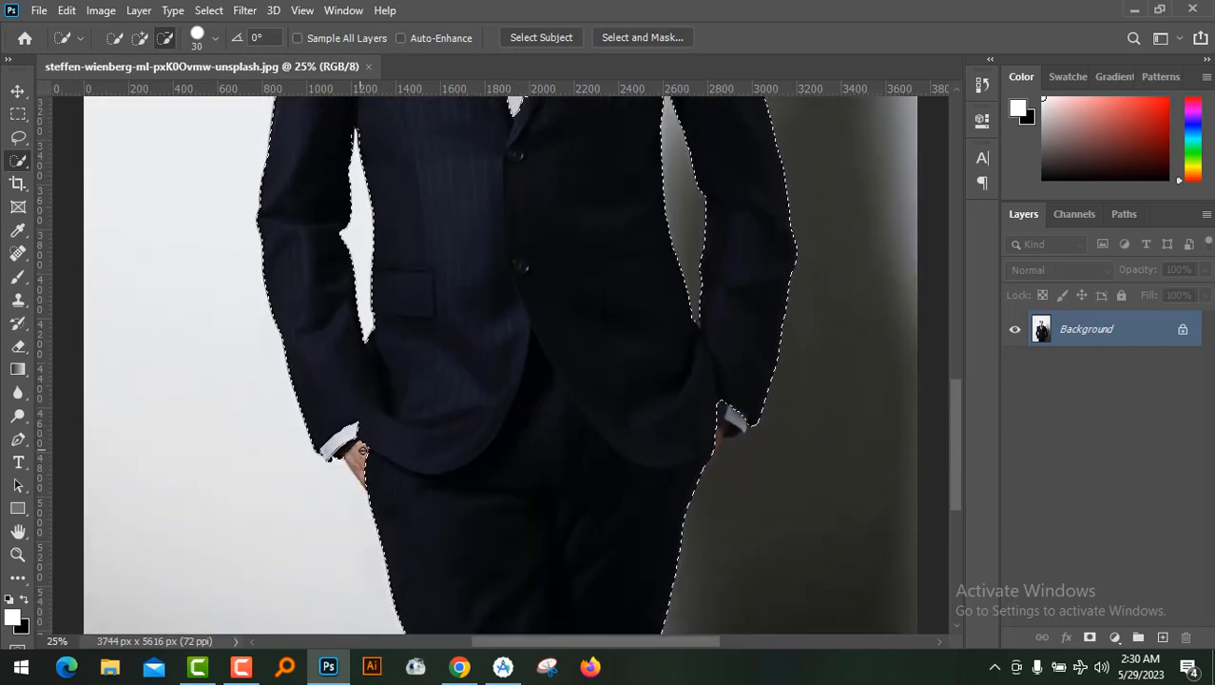
Step: Refine the selection edge around the sleeve cuff by subtracting and adding back, and check the outline along the whole suit
{"action": "left_click", "coordinate": [331, 435]}
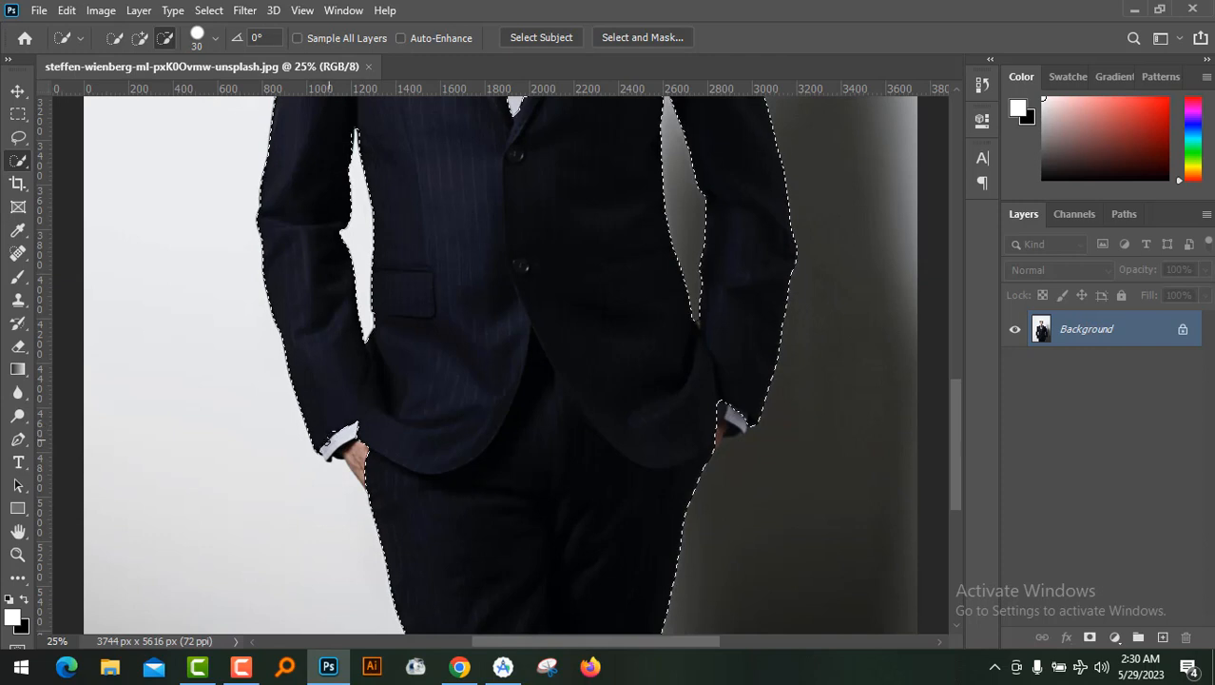
{"action": "left_click", "coordinate": [139, 38]}
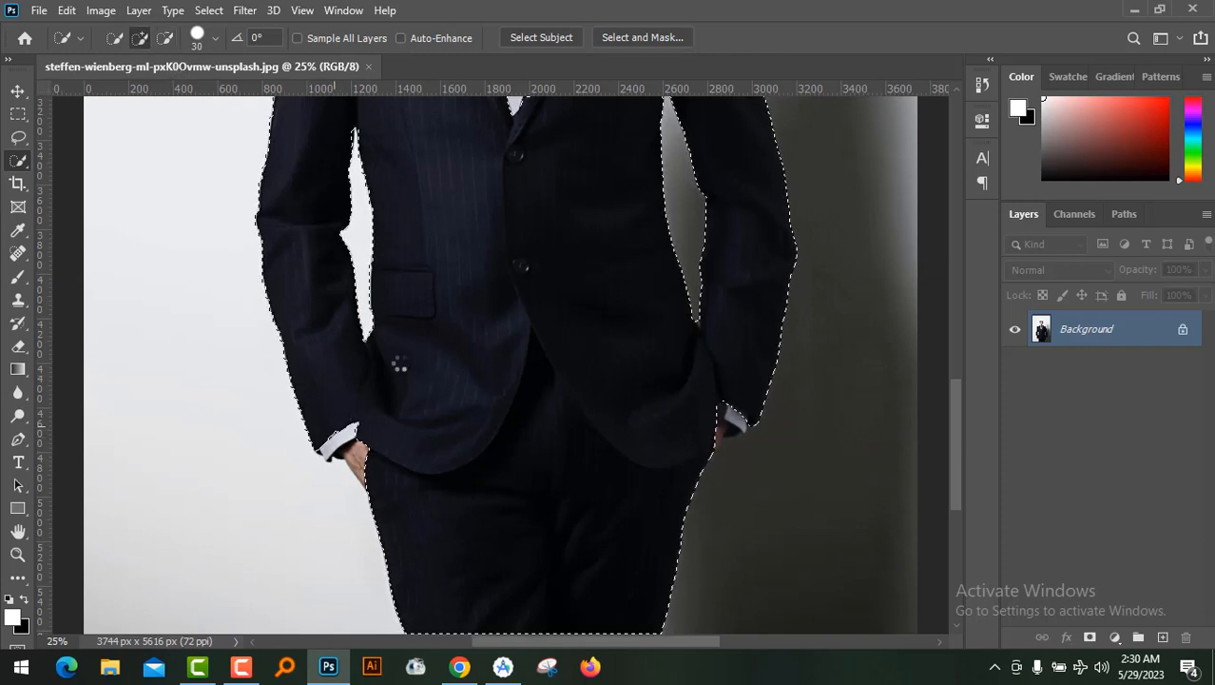
{"action": "scroll", "coordinate": [509, 302], "scroll_direction": "up", "scroll_amount": 3}
{"action": "scroll", "coordinate": [509, 303], "scroll_direction": "up", "scroll_amount": 1}
{"action": "scroll", "coordinate": [609, 319], "scroll_direction": "down", "scroll_amount": 6}
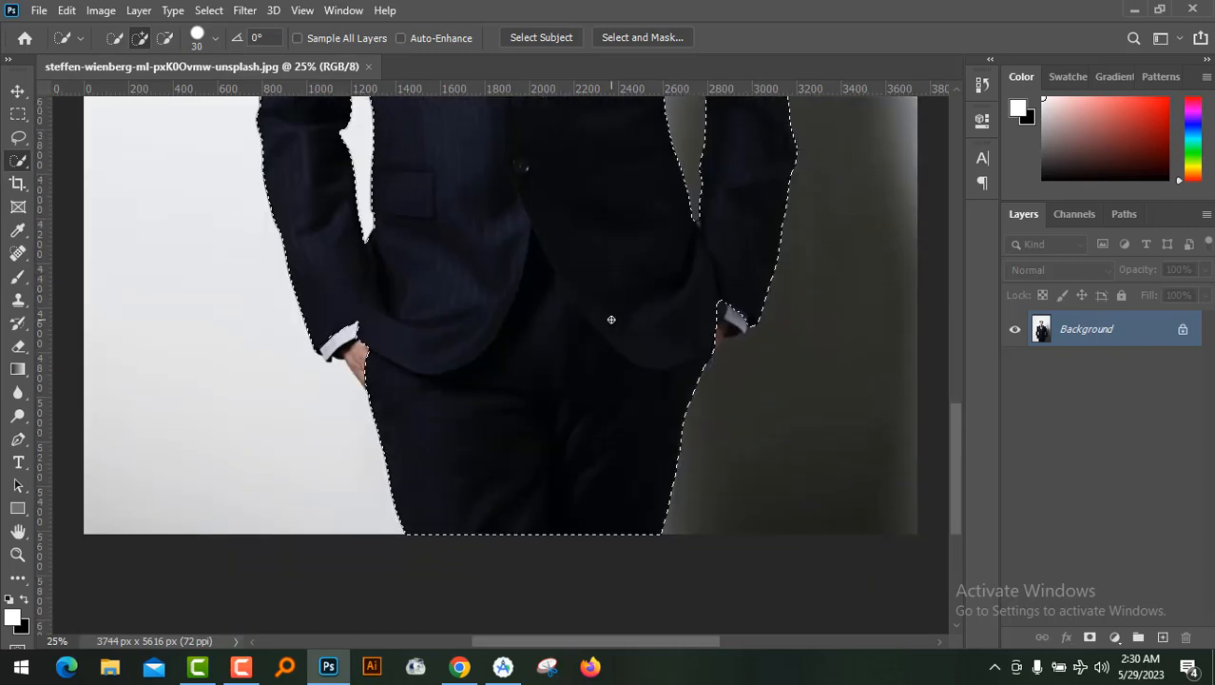
{"action": "scroll", "coordinate": [611, 320], "scroll_direction": "up", "scroll_amount": 2}
{"action": "scroll", "coordinate": [612, 319], "scroll_direction": "up", "scroll_amount": 10}
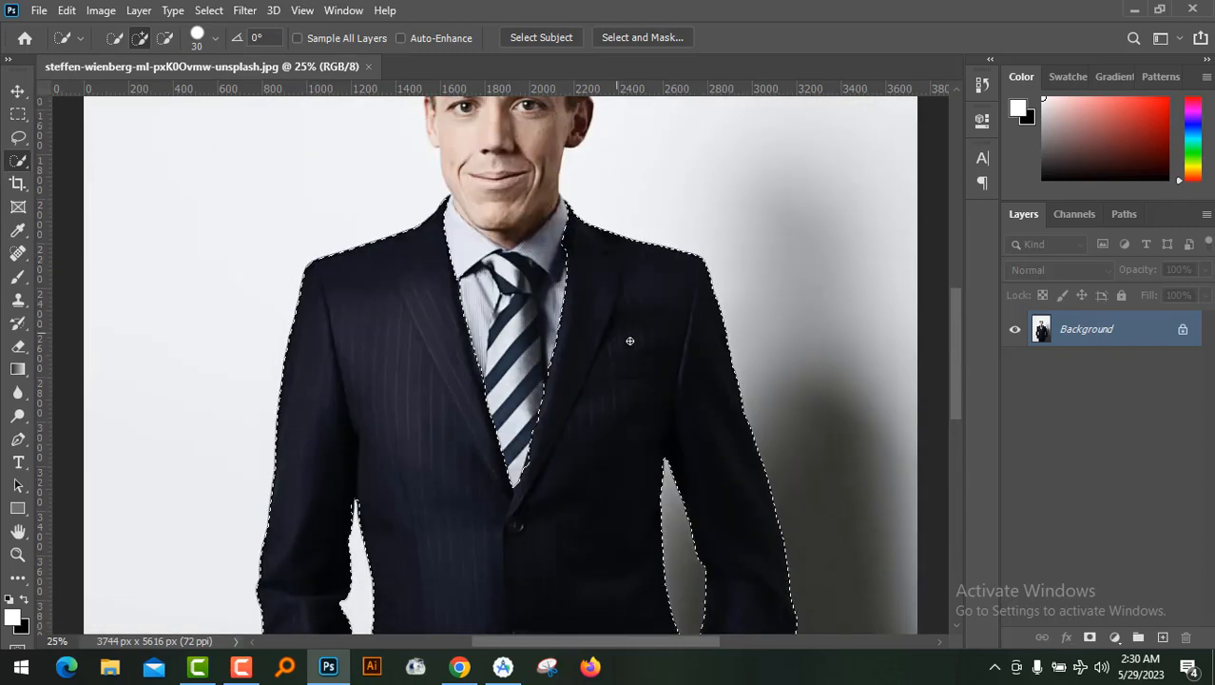
Step: Add a Solid Color fill layer over the selected suit in red, f50606
{"action": "left_click", "coordinate": [1114, 636]}
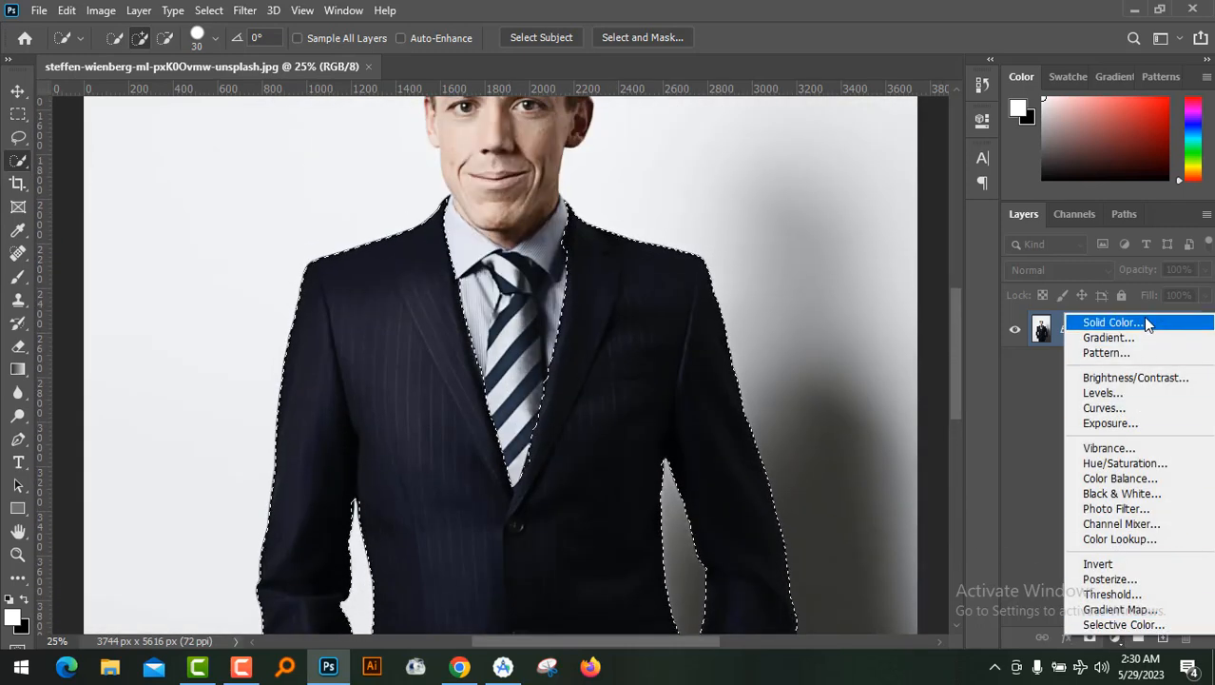
{"action": "left_click", "coordinate": [1145, 321]}
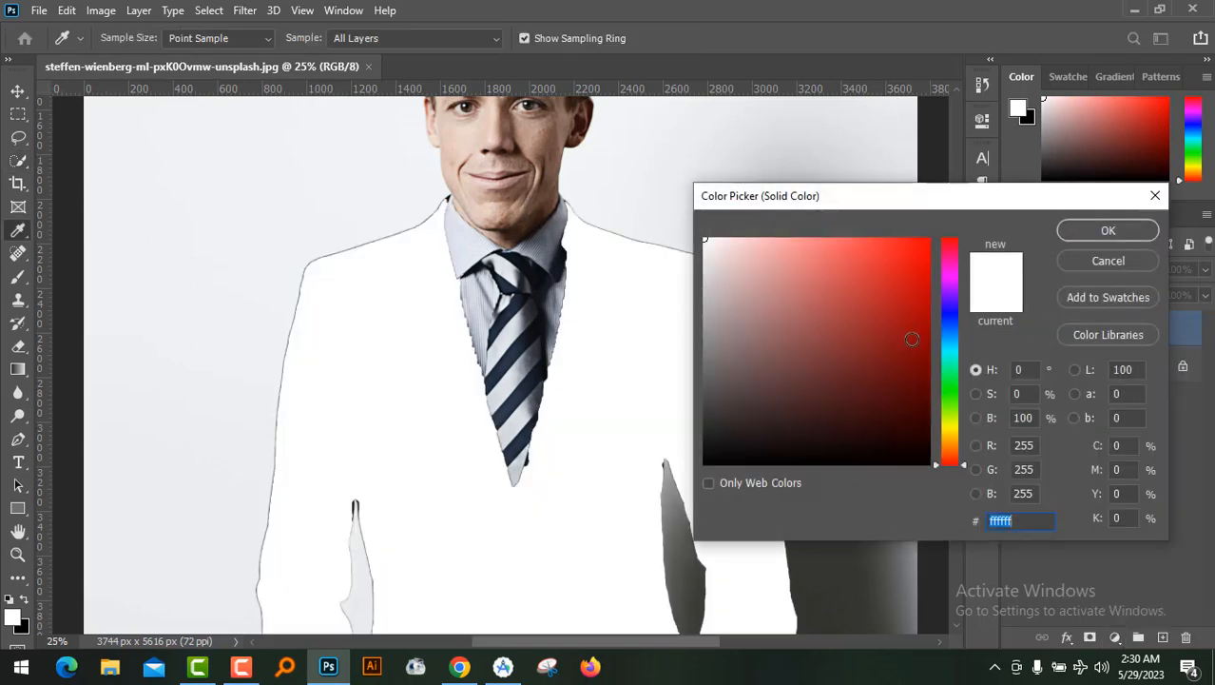
{"action": "left_click", "coordinate": [920, 253]}
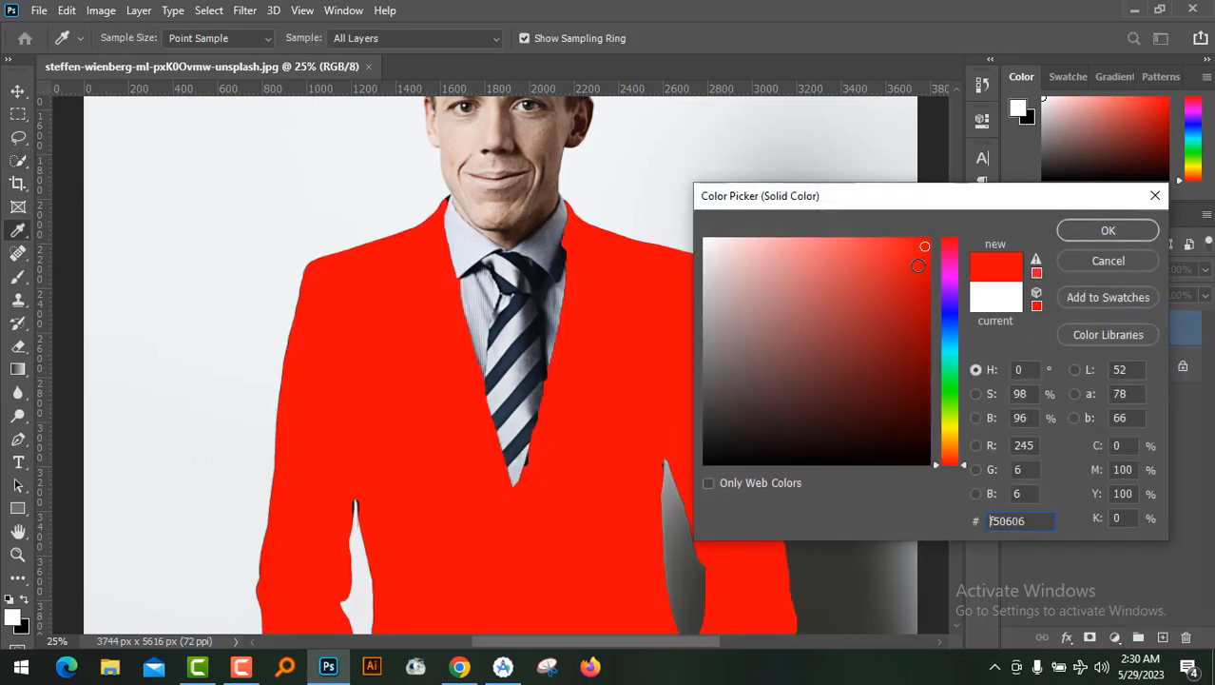
{"action": "left_click", "coordinate": [1092, 233]}
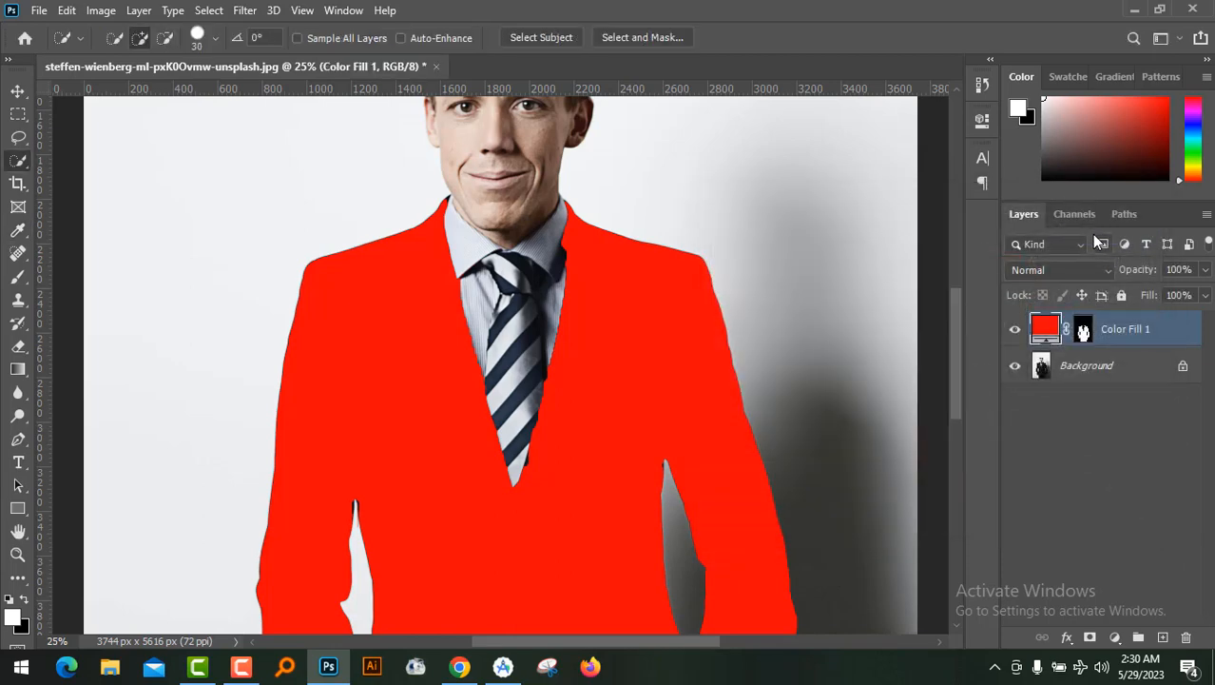
Step: Set the blend mode of the red fill layer to Color
{"action": "key", "text": "ctrl+0"}
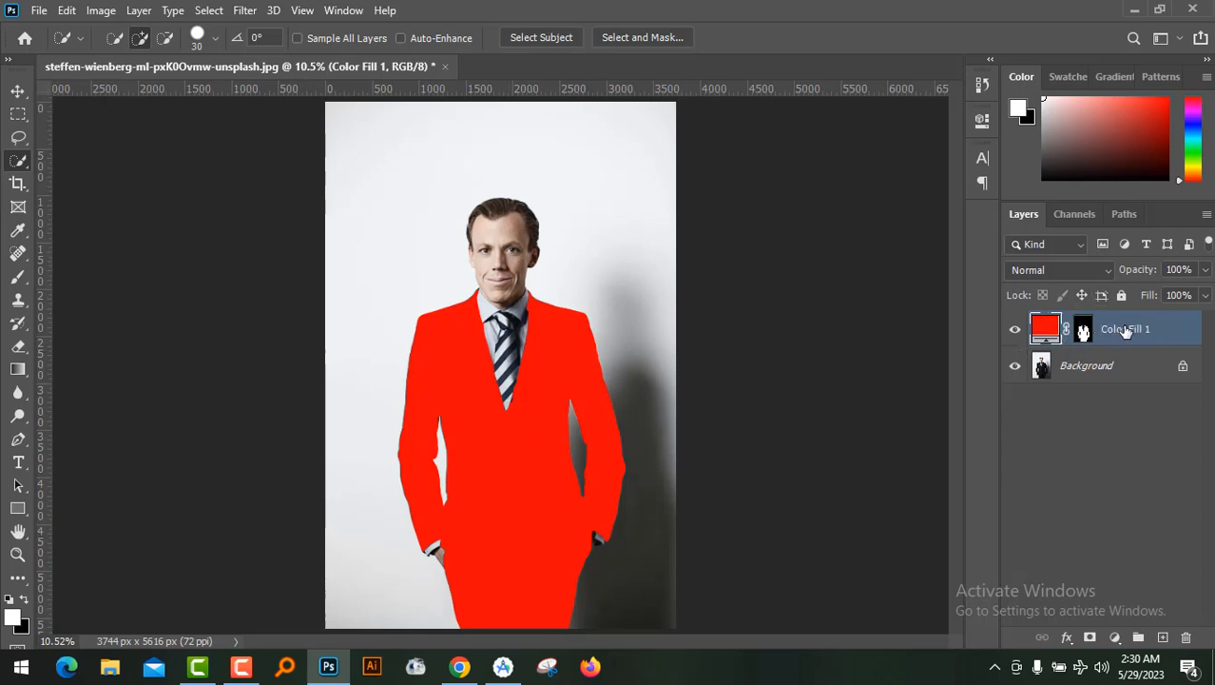
{"action": "left_click", "coordinate": [1106, 274]}
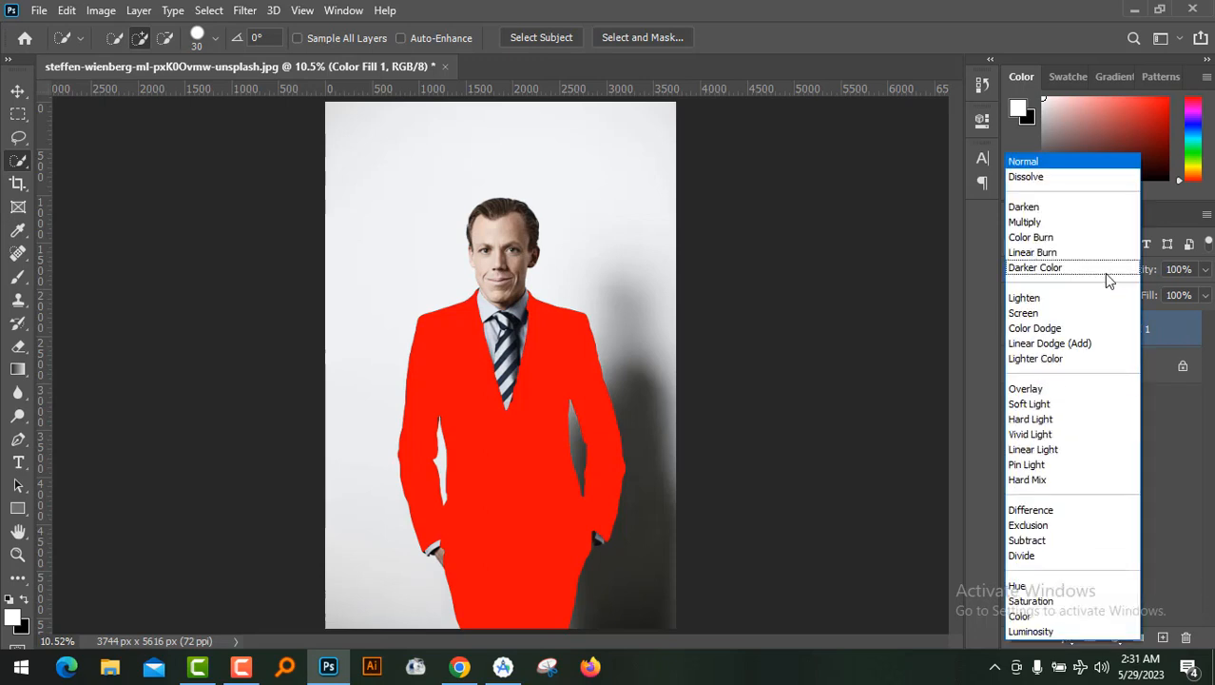
{"action": "left_click", "coordinate": [1094, 622]}
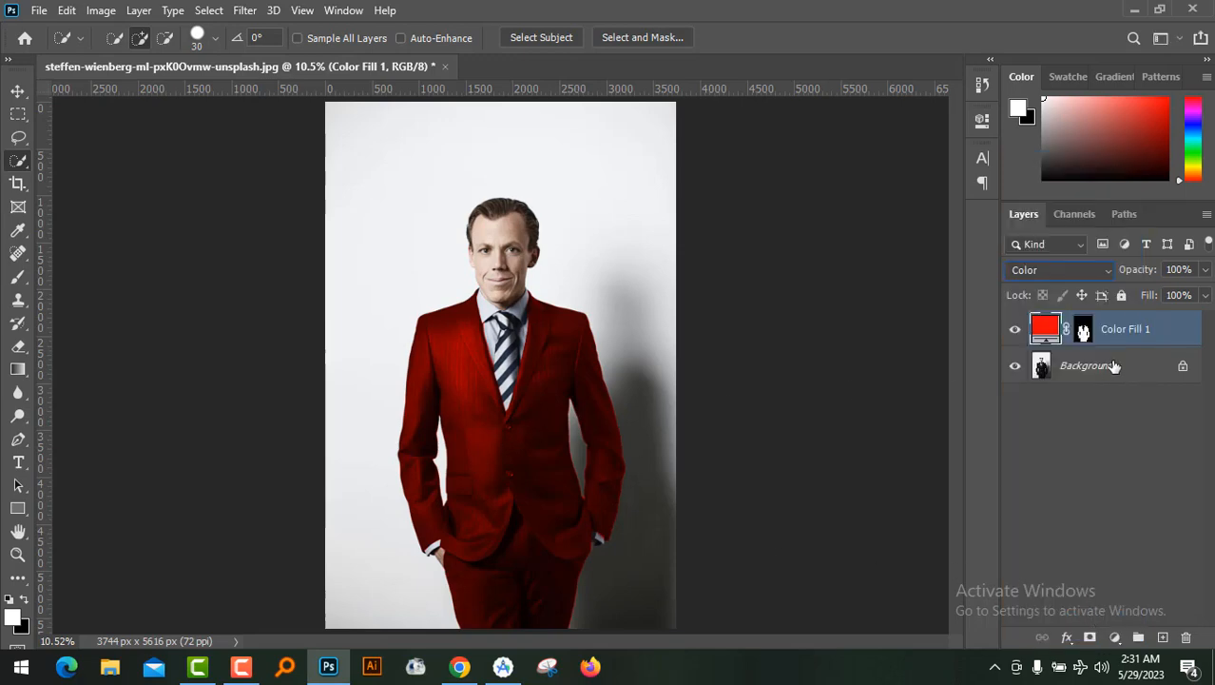
Step: In the fill layer's Blending Options, split the Underlying Layer black slider of Blend If to 0 / 18
{"action": "right_click", "coordinate": [1149, 332]}
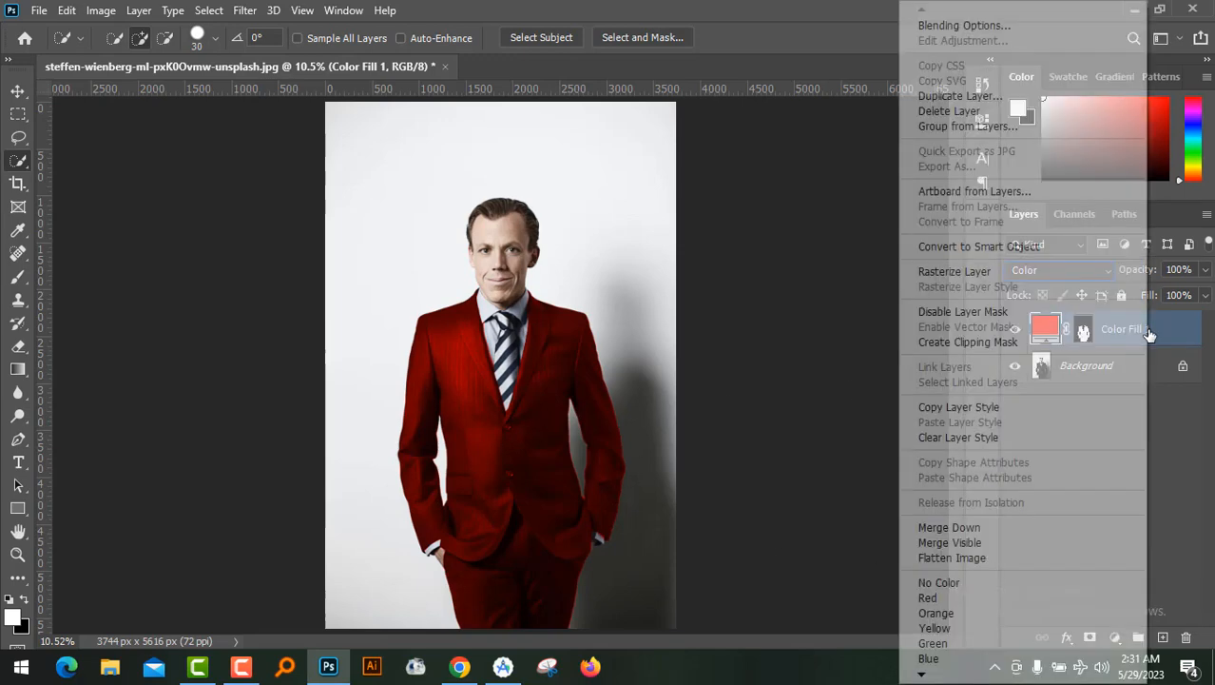
{"action": "left_click", "coordinate": [965, 28]}
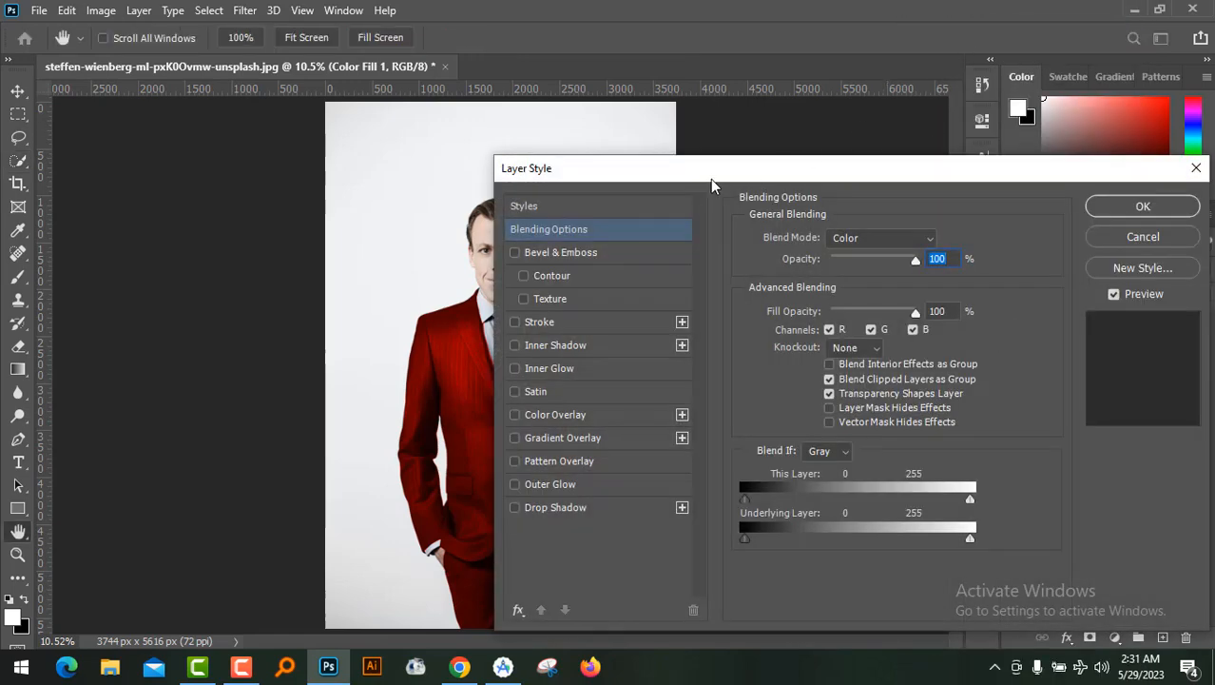
{"action": "left_click_drag", "start_coordinate": [712, 173], "coordinate": [804, 45]}
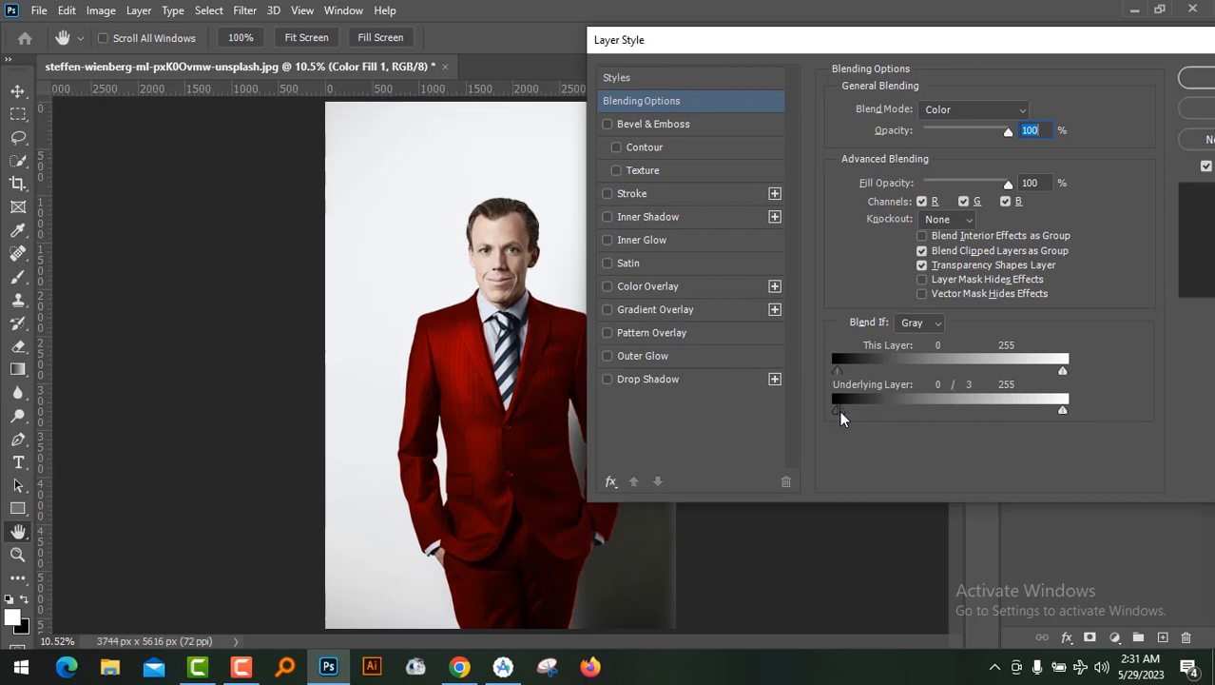
{"action": "mouse_move", "coordinate": [840, 416]}
{"action": "left_mouse_down"}
{"action": "mouse_move", "coordinate": [867, 417]}
{"action": "mouse_move", "coordinate": [854, 418]}
{"action": "left_mouse_up"}
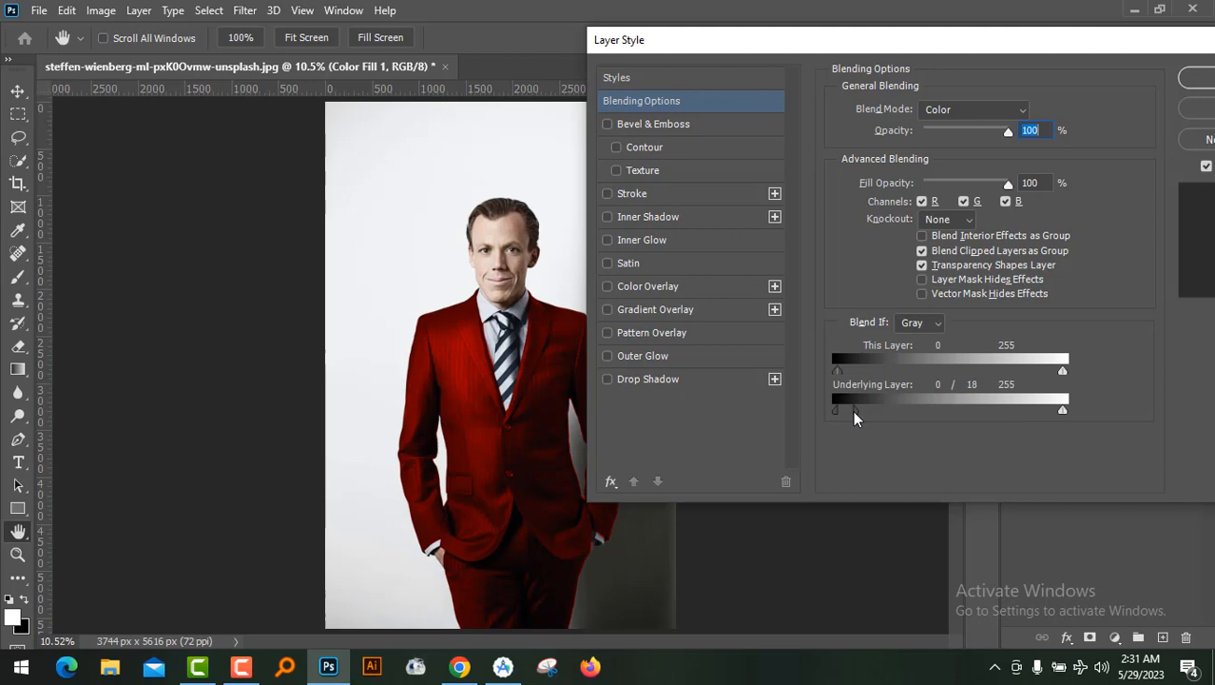
{"action": "left_click", "coordinate": [1196, 78]}
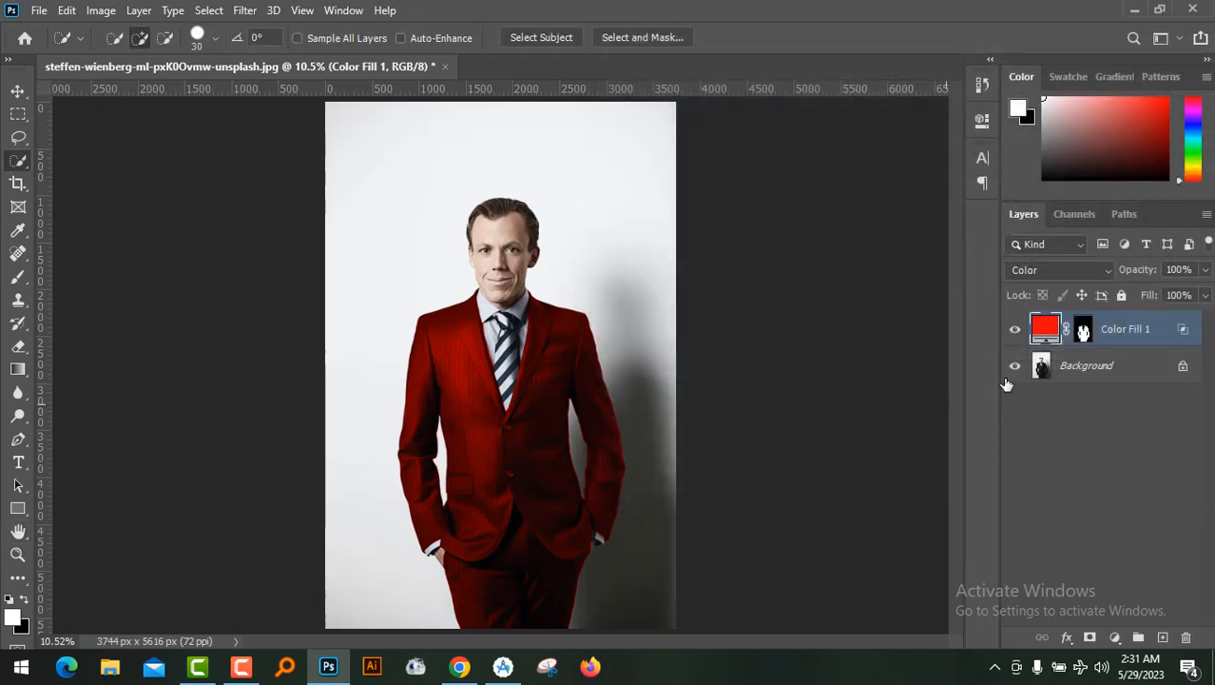
Step: Change the Solid Color fill layer's colour to blue, 1121f3
{"action": "double_click", "coordinate": [1045, 328]}
{"action": "left_click", "coordinate": [949, 316]}
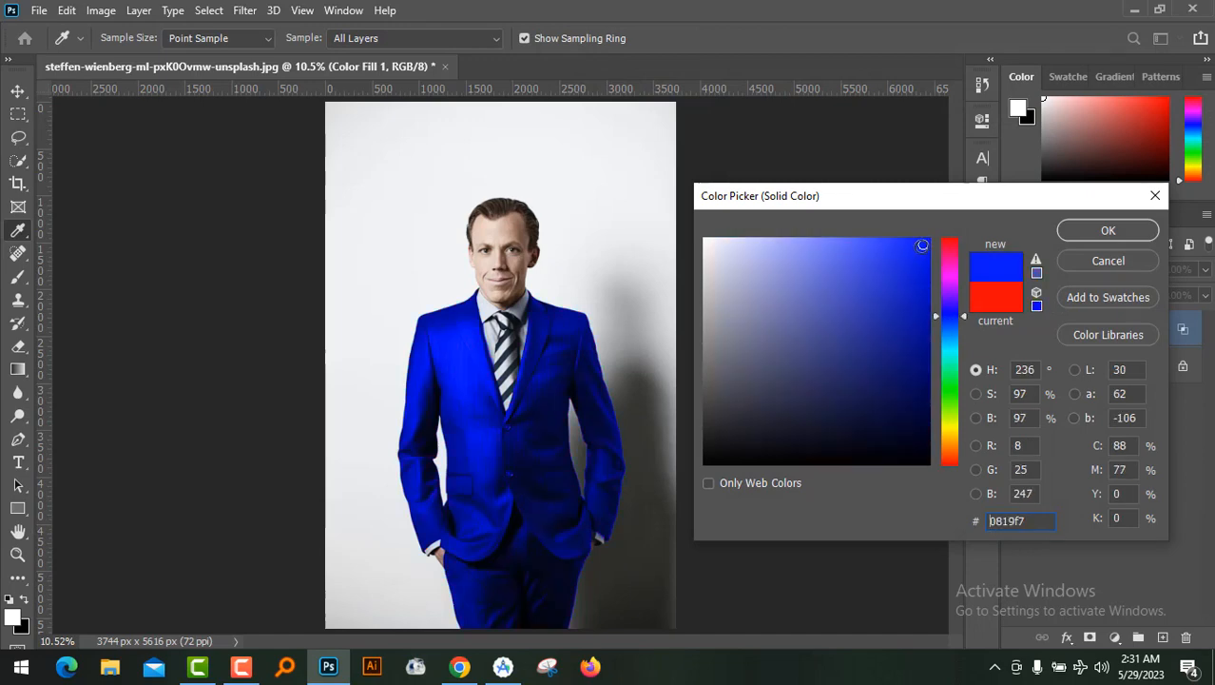
{"action": "left_click", "coordinate": [913, 274]}
{"action": "left_click", "coordinate": [874, 272]}
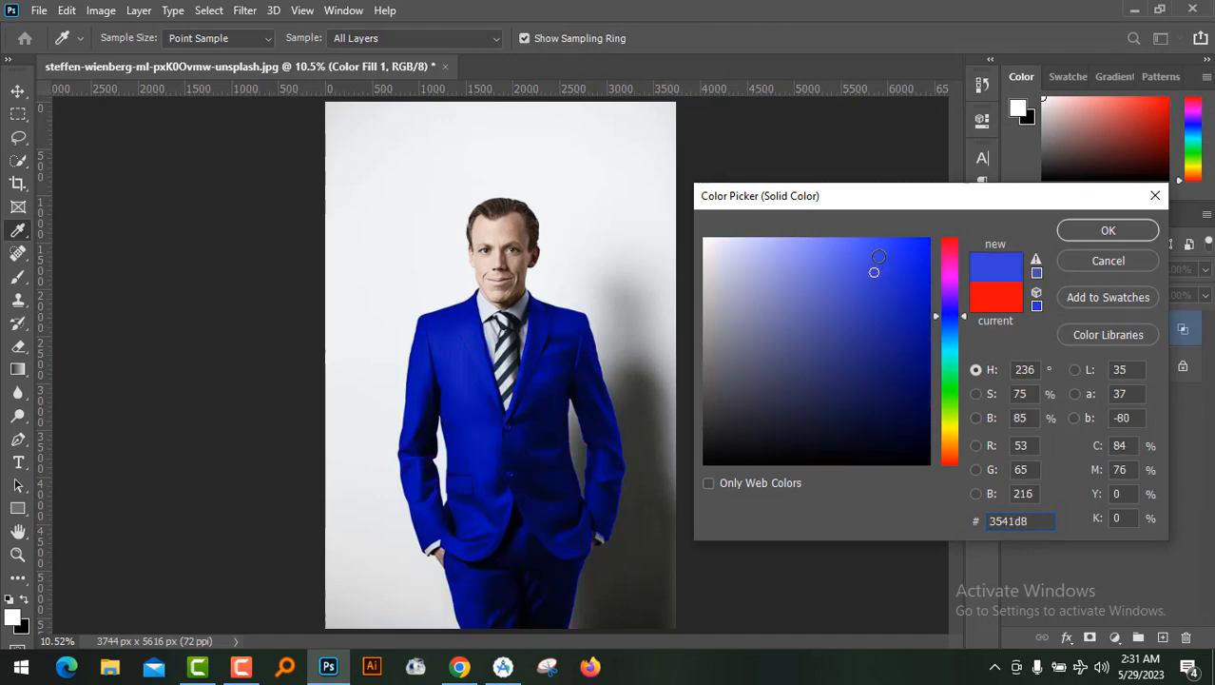
{"action": "left_click", "coordinate": [914, 248]}
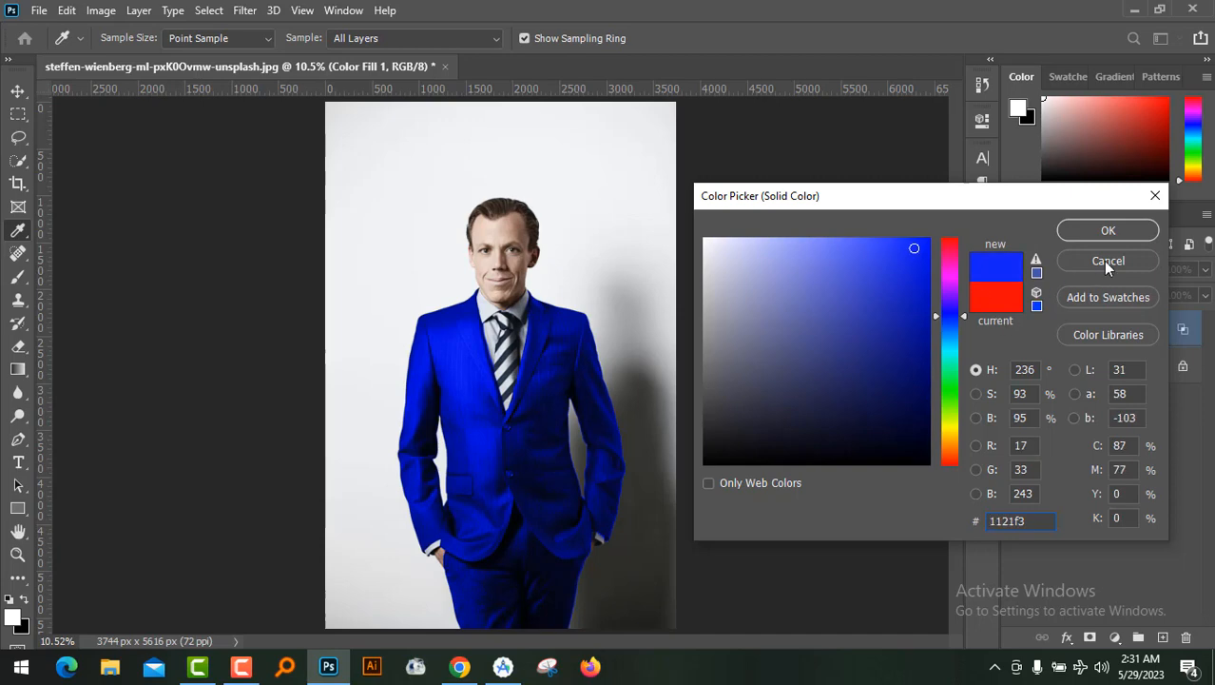
{"action": "left_click", "coordinate": [1105, 231]}
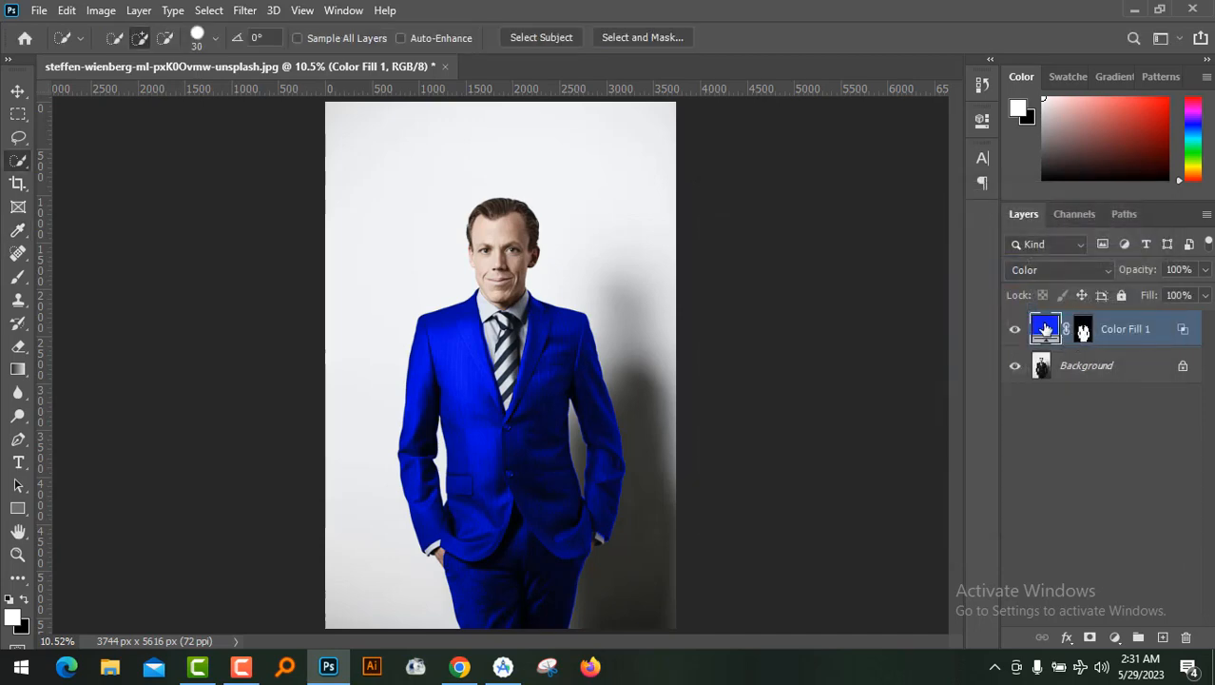
Step: Try other hues for the suit's fill layer and settle on a bright, saturated blue with a hue of 244°
{"action": "double_click", "coordinate": [1046, 329]}
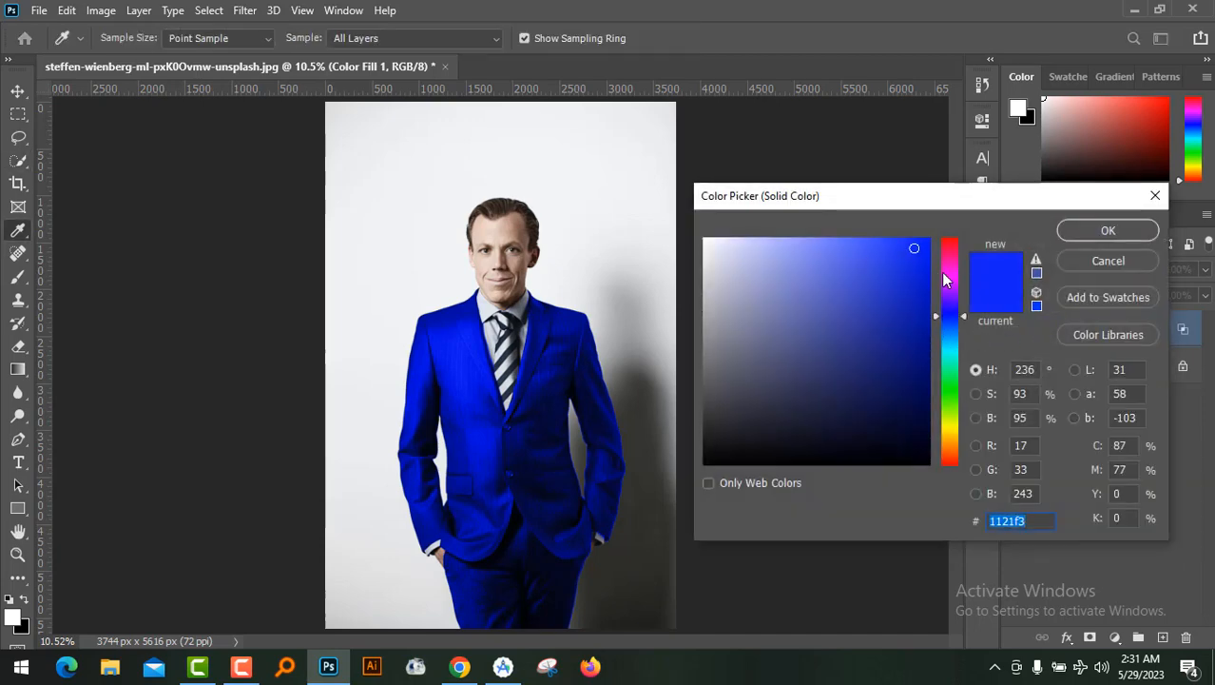
{"action": "mouse_move", "coordinate": [955, 254]}
{"action": "left_mouse_down"}
{"action": "mouse_move", "coordinate": [954, 240]}
{"action": "mouse_move", "coordinate": [951, 446]}
{"action": "left_mouse_up"}
{"action": "left_click", "coordinate": [952, 309]}
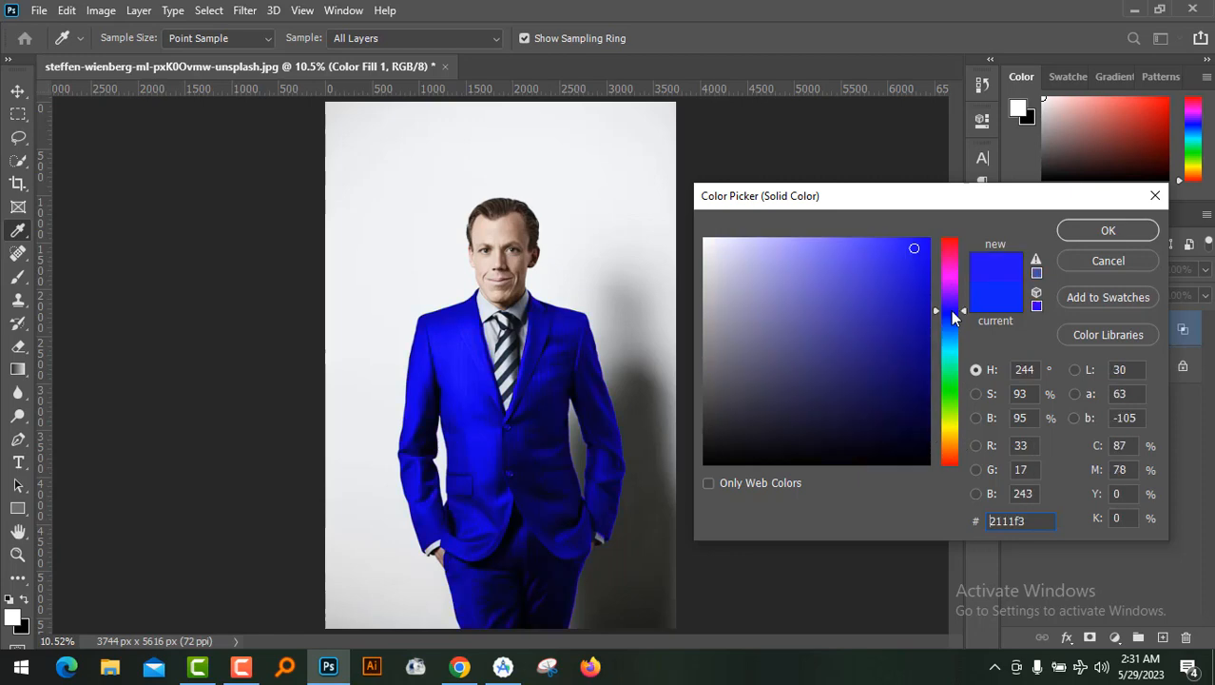
{"action": "left_click", "coordinate": [922, 244]}
{"action": "left_click_drag", "start_coordinate": [921, 243], "coordinate": [912, 243]}
{"action": "left_click", "coordinate": [1108, 230]}
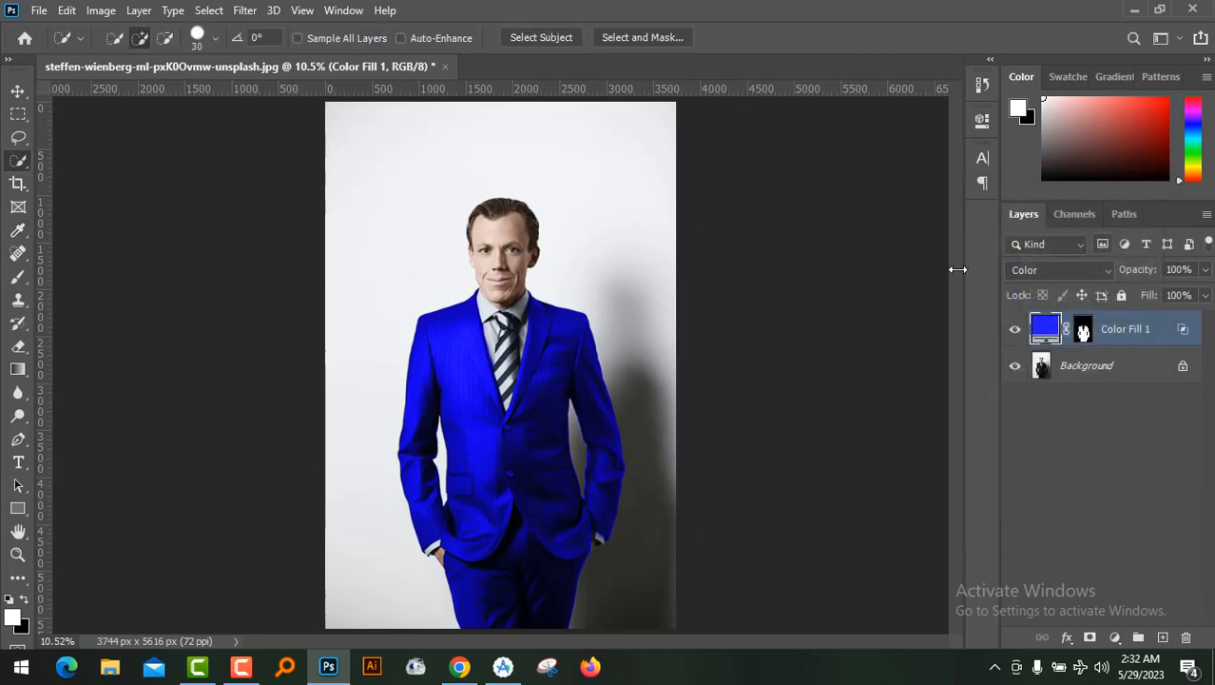
Step: Examine the recoloured suit up close from collar to trousers, checking the fabric texture, shadows and outline along the sleeves
{"action": "key", "text": "ctrl+plus"}
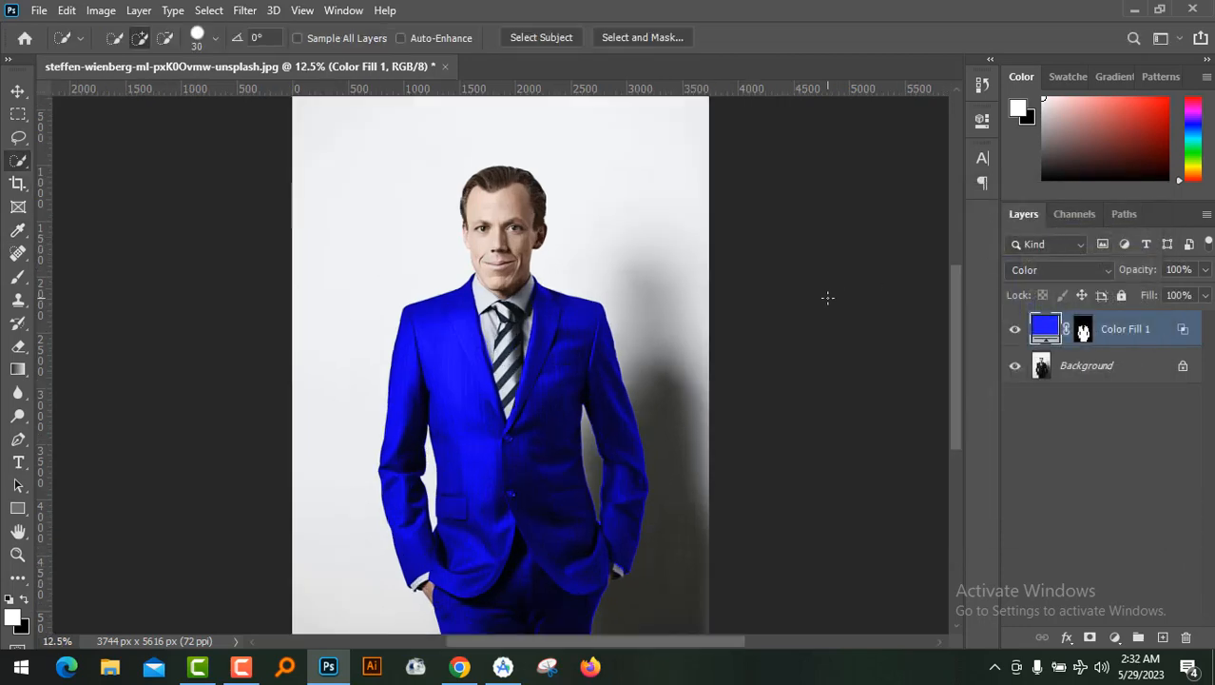
{"action": "key", "text": "ctrl+plus"}
{"action": "scroll", "coordinate": [827, 298], "scroll_direction": "down", "scroll_amount": 5}
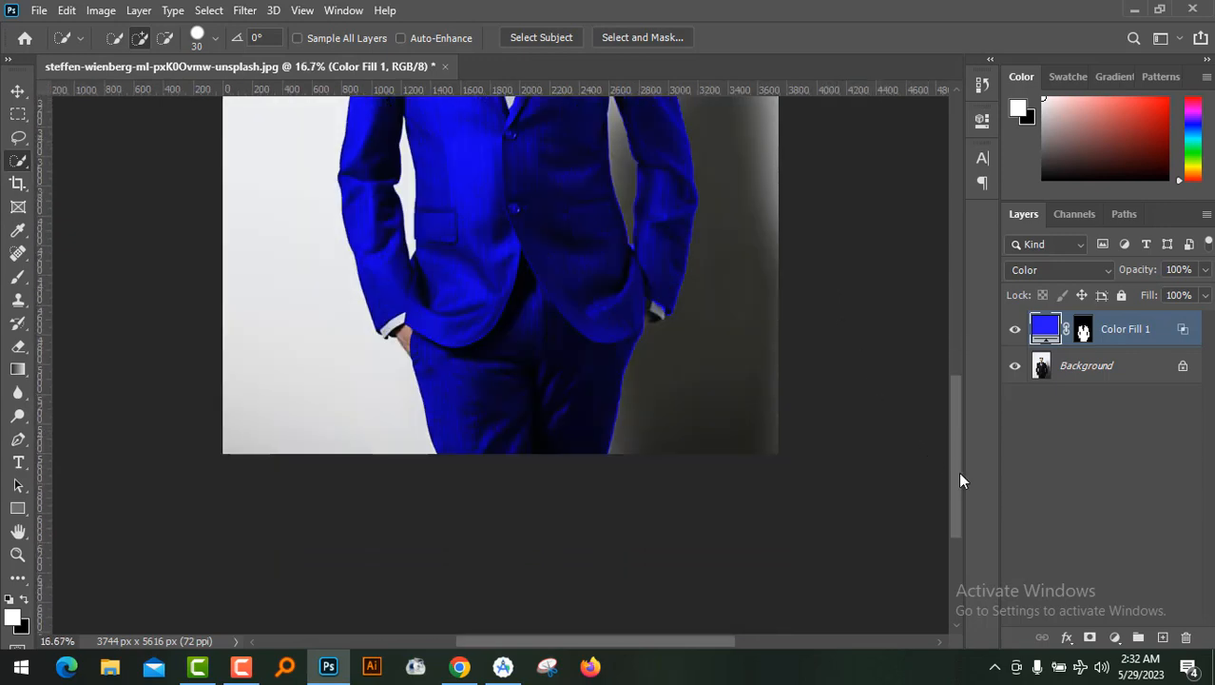
{"action": "left_click_drag", "start_coordinate": [959, 480], "coordinate": [961, 355]}
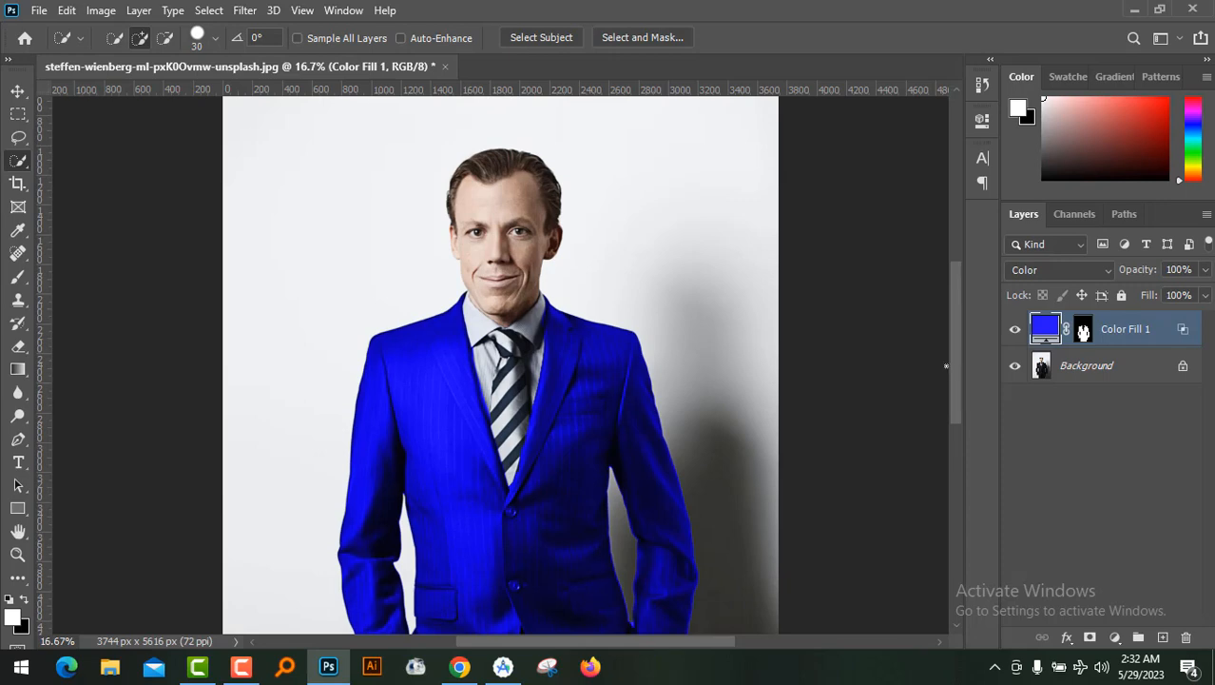
{"action": "scroll", "coordinate": [946, 365], "scroll_direction": "down", "scroll_amount": 1}
{"action": "scroll", "coordinate": [940, 365], "scroll_direction": "down", "scroll_amount": 3}
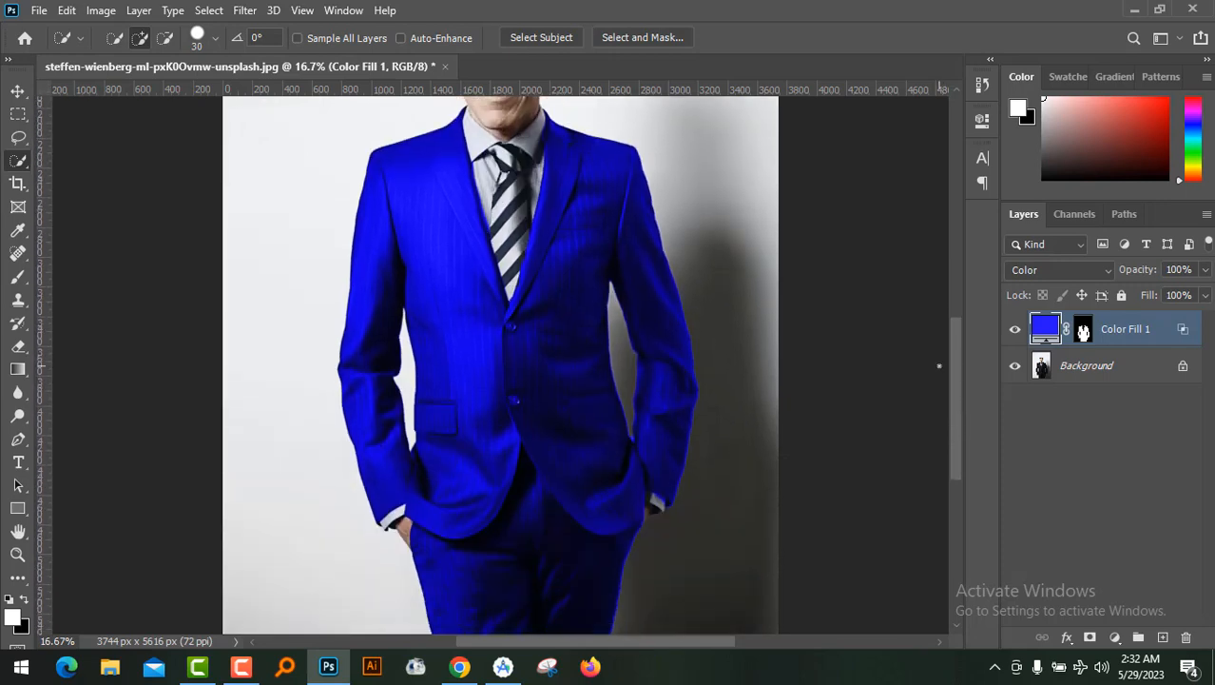
{"action": "key", "text": "ctrl+plus"}
{"action": "scroll", "coordinate": [940, 333], "scroll_direction": "up", "scroll_amount": 1}
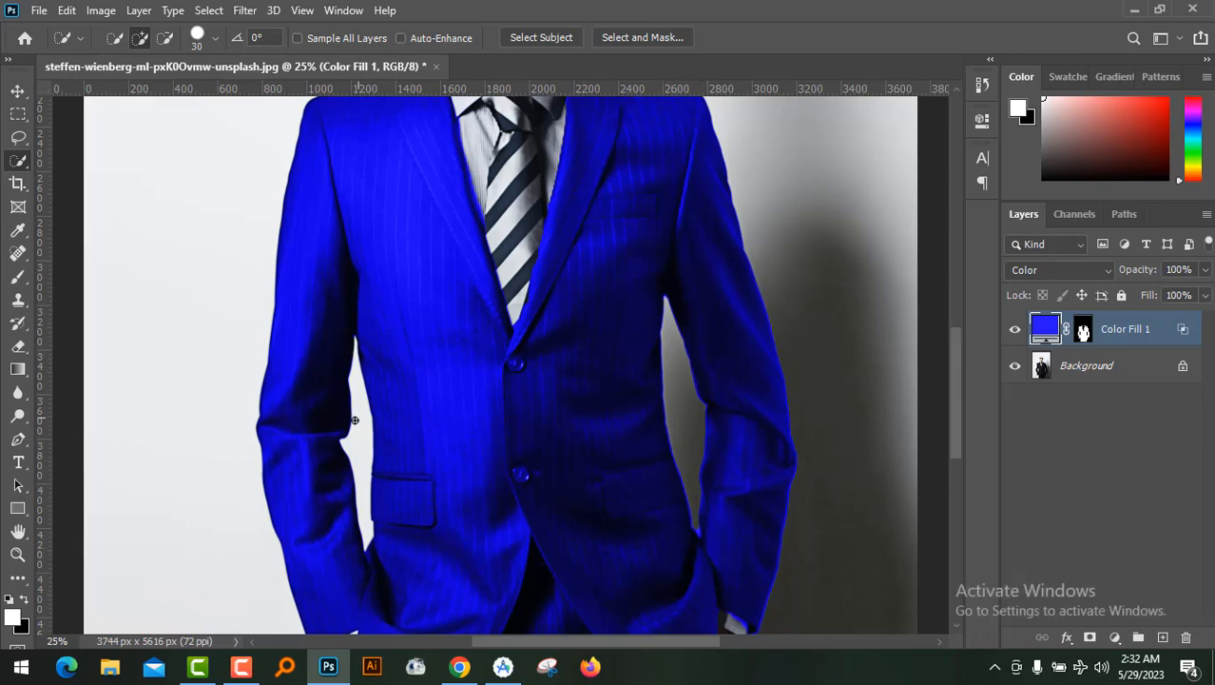
{"action": "scroll", "coordinate": [355, 419], "scroll_direction": "up", "scroll_amount": 3}
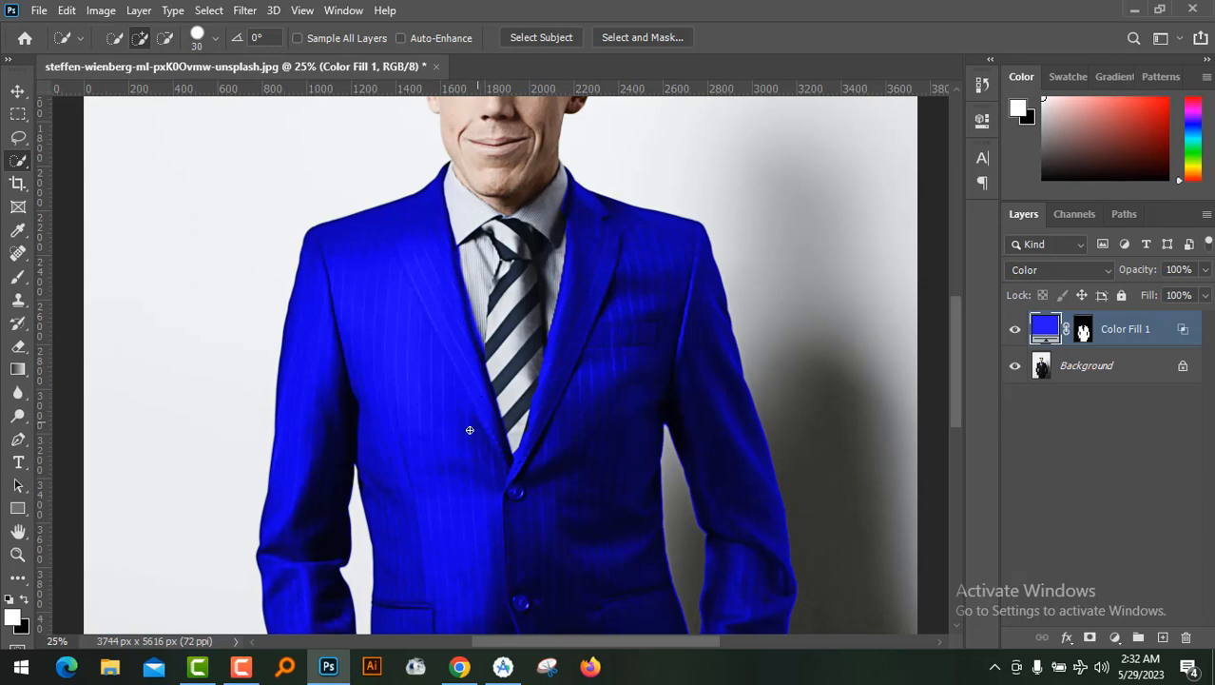
{"action": "scroll", "coordinate": [470, 430], "scroll_direction": "down", "scroll_amount": 3}
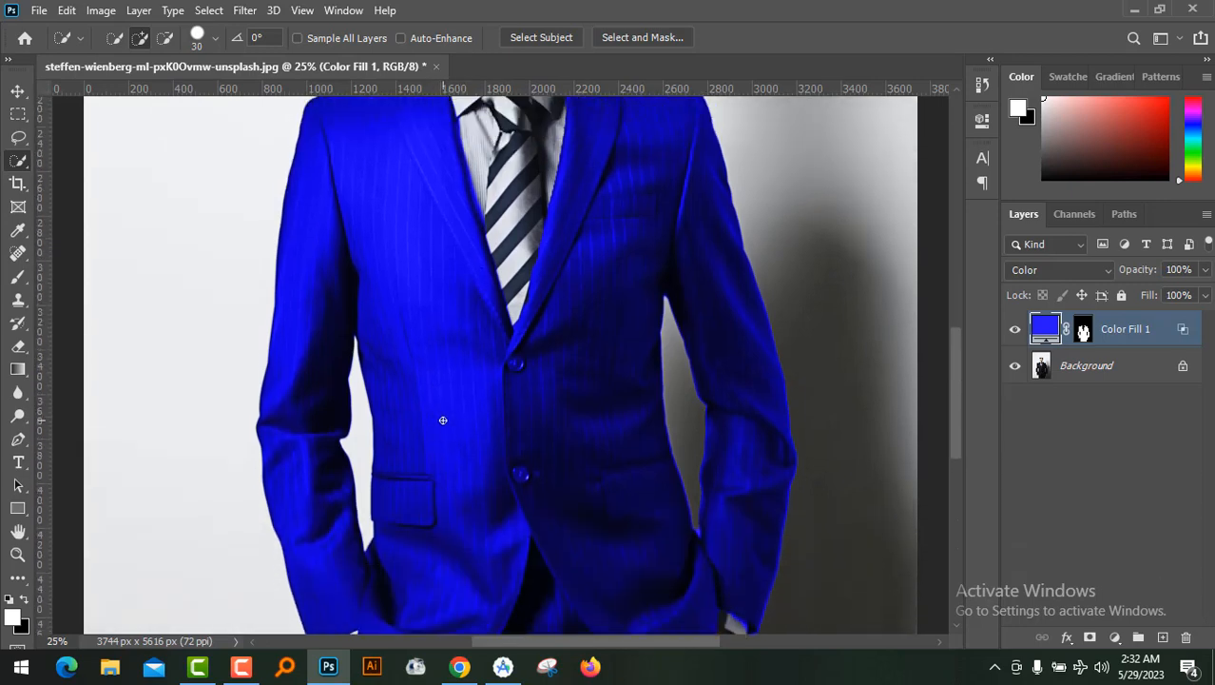
{"action": "scroll", "coordinate": [442, 419], "scroll_direction": "up", "scroll_amount": 2}
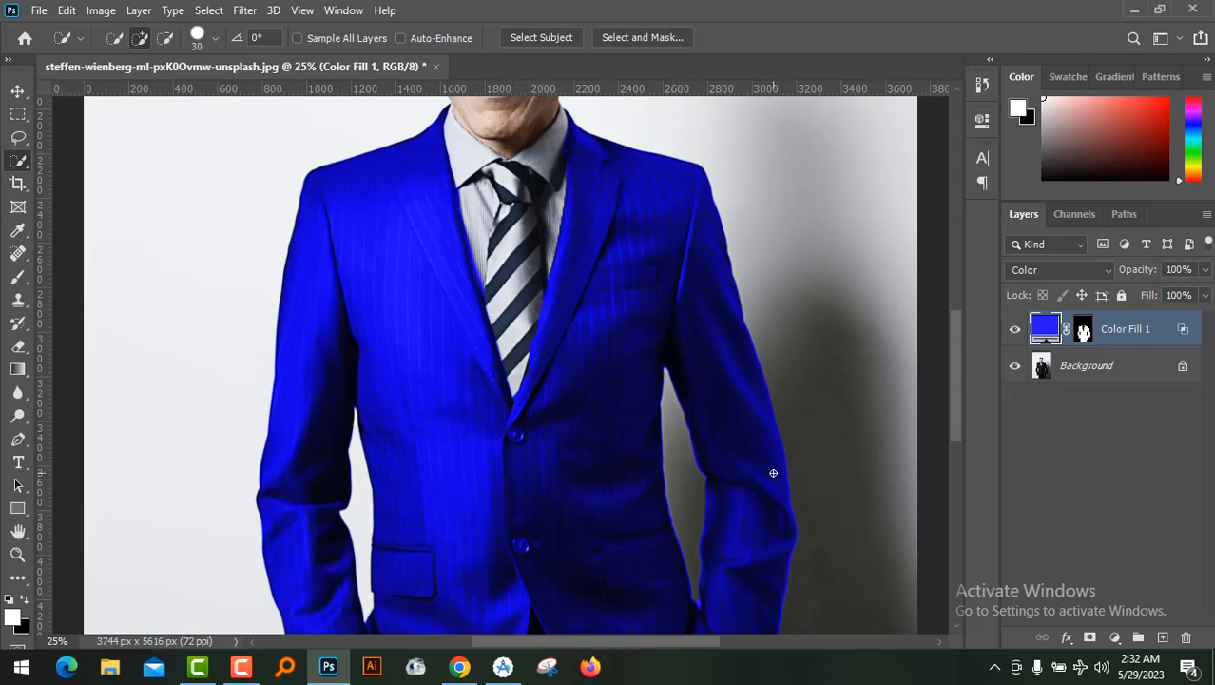
{"action": "key", "text": "ctrl+0"}
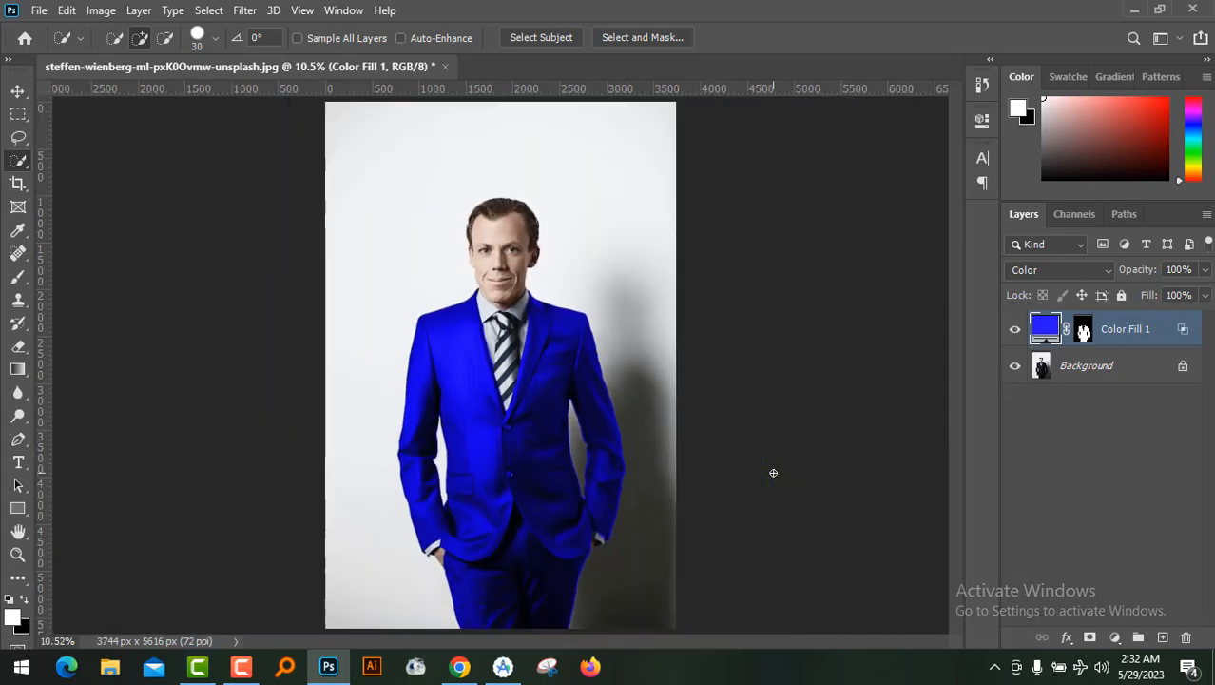
{"action": "key", "text": "ctrl+plus"}
{"action": "key", "text": "ctrl+plus"}
{"action": "key", "text": "ctrl+plus"}
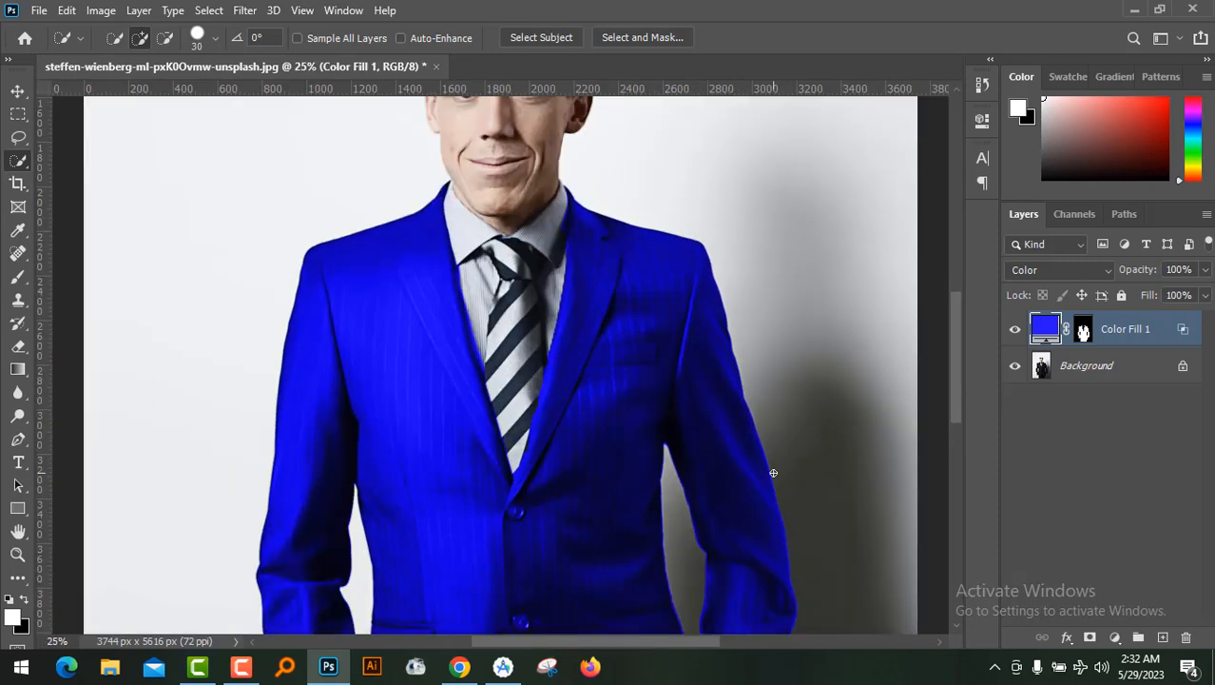
{"action": "scroll", "coordinate": [772, 420], "scroll_direction": "down", "scroll_amount": 3}
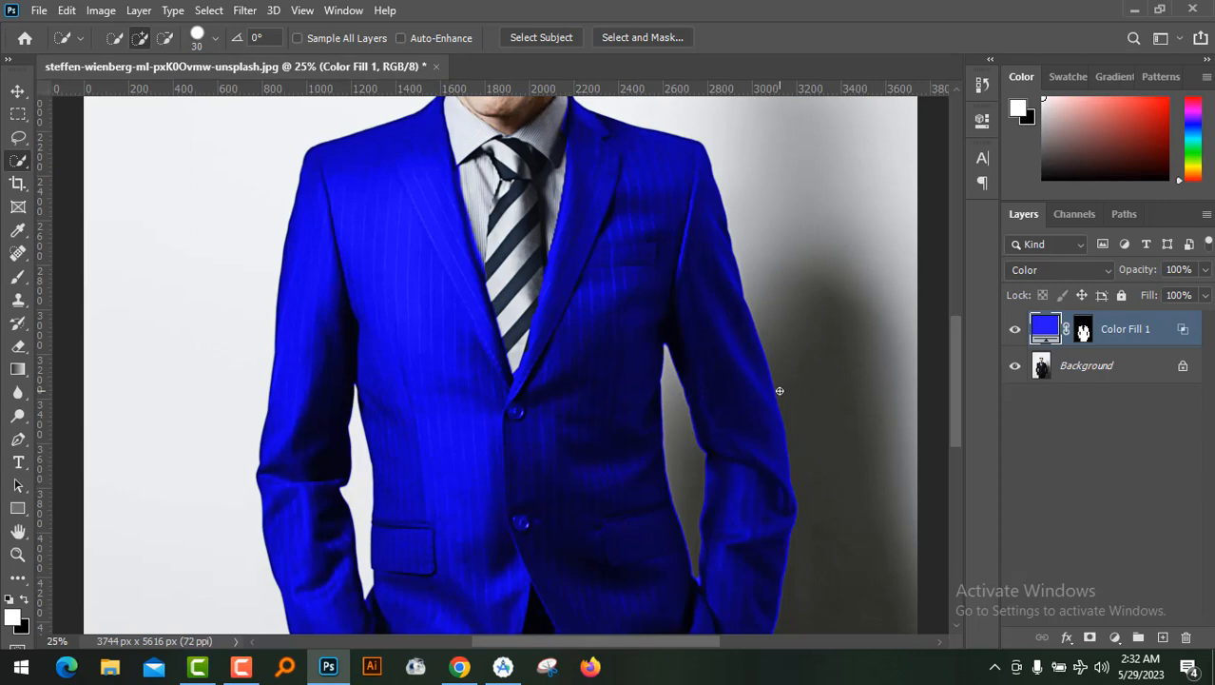
{"action": "scroll", "coordinate": [780, 390], "scroll_direction": "down", "scroll_amount": 2}
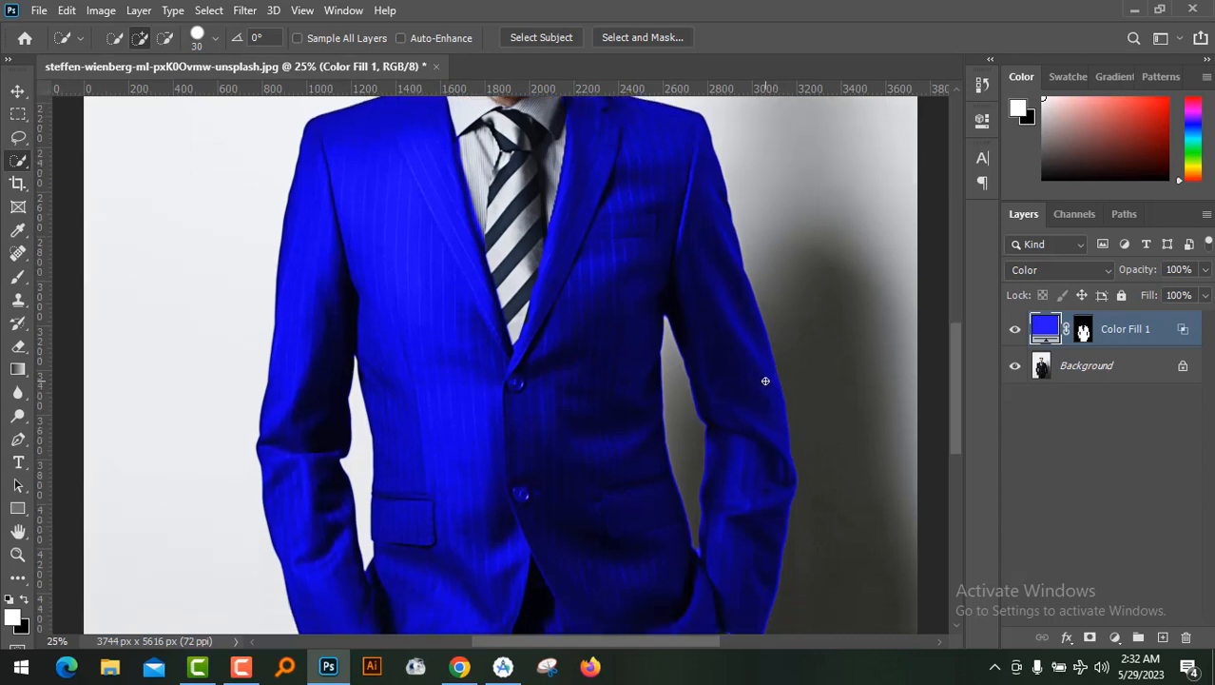